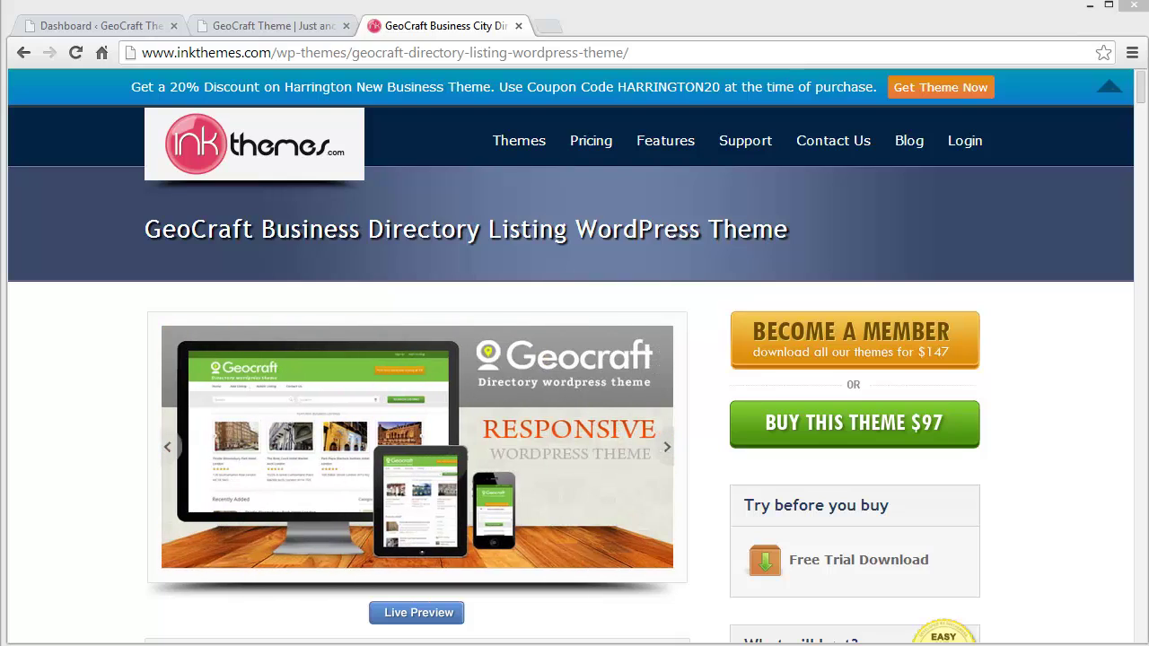
Go to Geocraft Settings > Custom Fields and review the fields from Listing Title through Tags.
{"action": "left_click", "coordinate": [119, 26]}
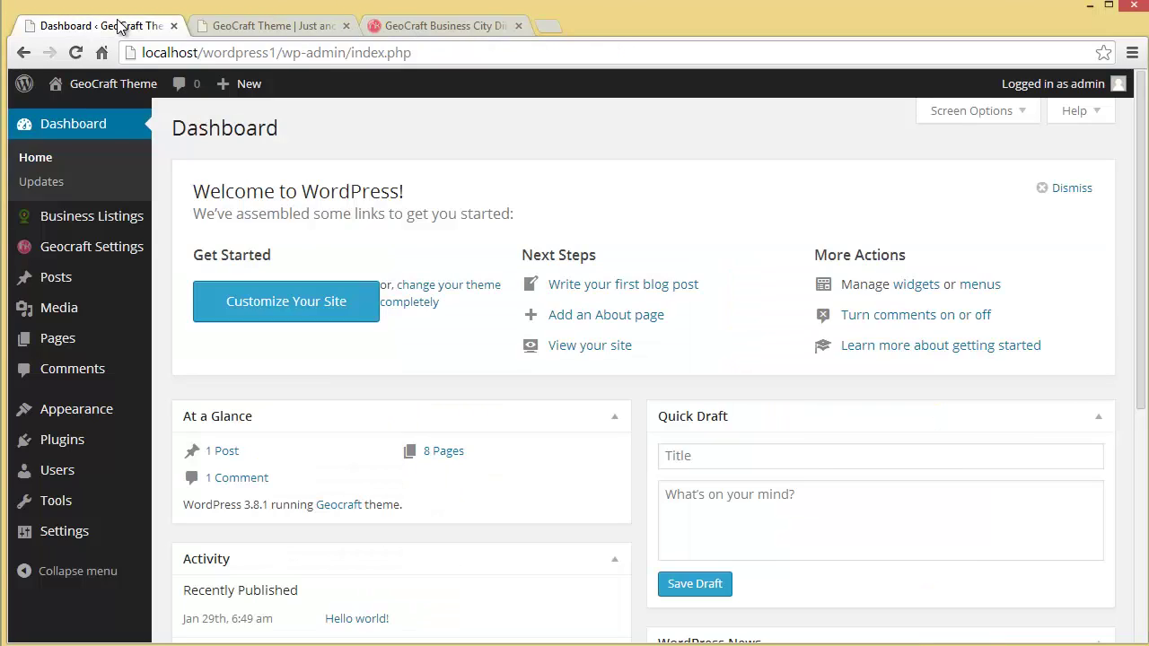
{"action": "mouse_move", "coordinate": [93, 257]}
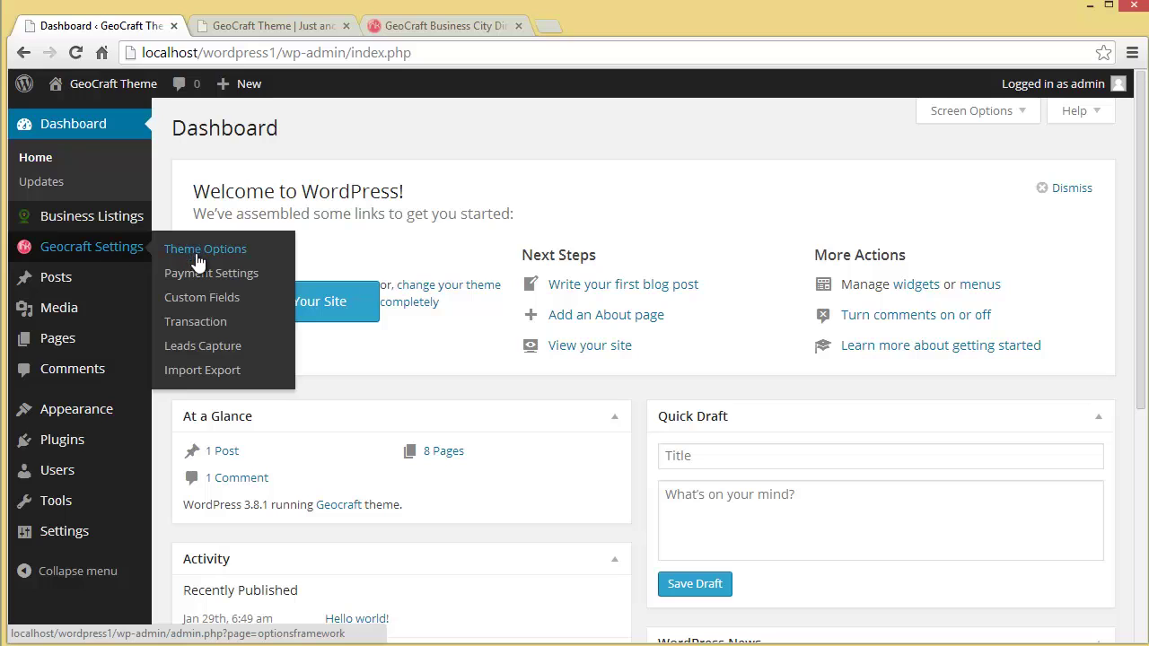
{"action": "left_click", "coordinate": [198, 301]}
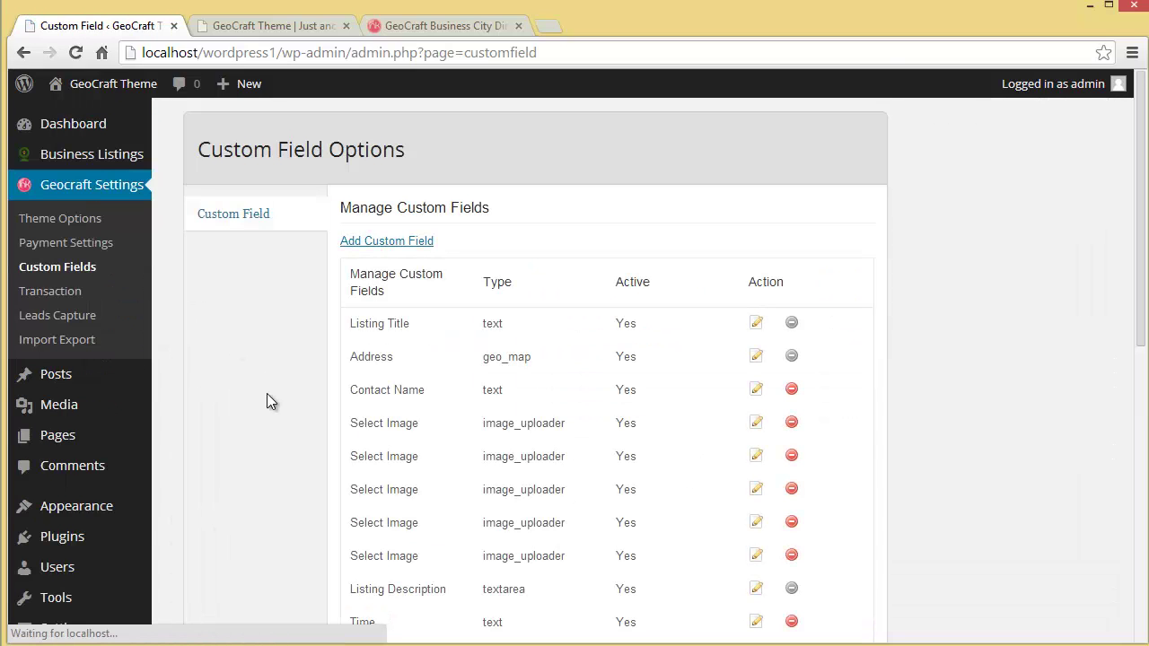
{"action": "scroll", "coordinate": [267, 393], "scroll_direction": "down", "scroll_amount": 1}
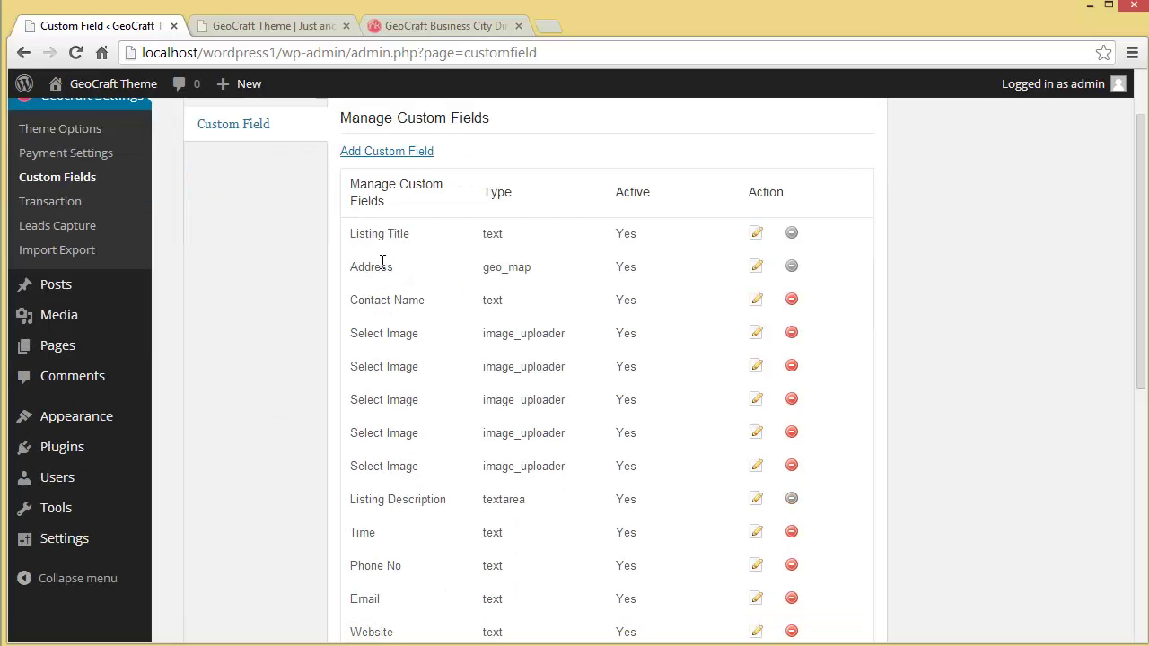
{"action": "scroll", "coordinate": [395, 296], "scroll_direction": "down", "scroll_amount": 1}
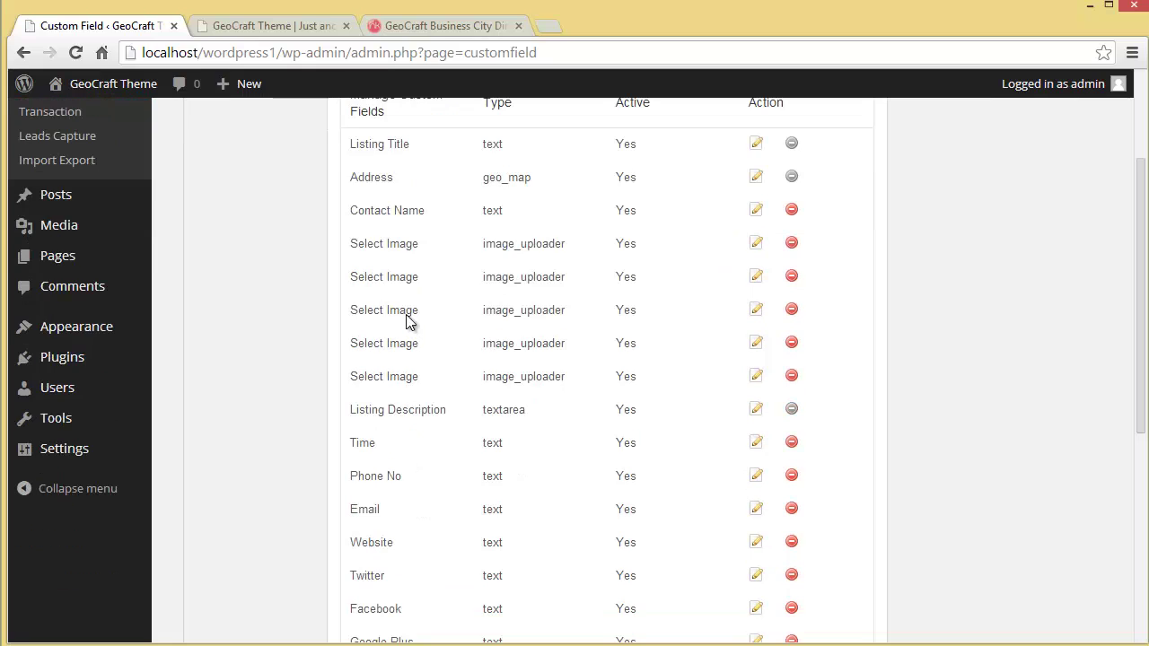
{"action": "scroll", "coordinate": [448, 370], "scroll_direction": "down", "scroll_amount": 5}
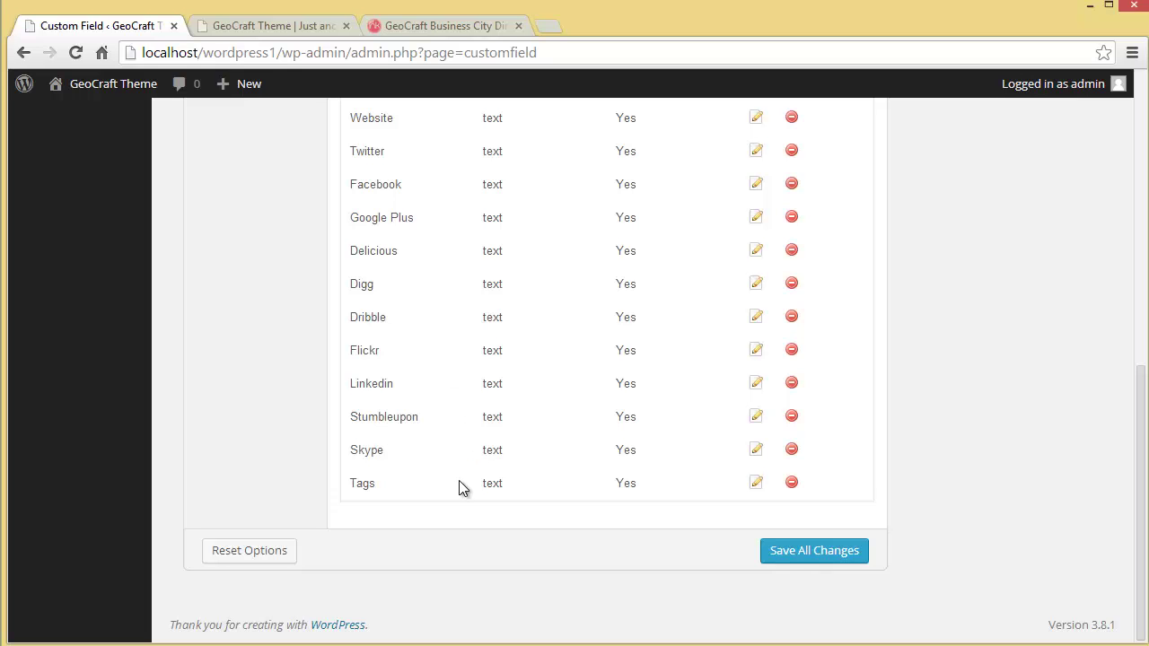
{"action": "scroll", "coordinate": [456, 498], "scroll_direction": "up", "scroll_amount": 5}
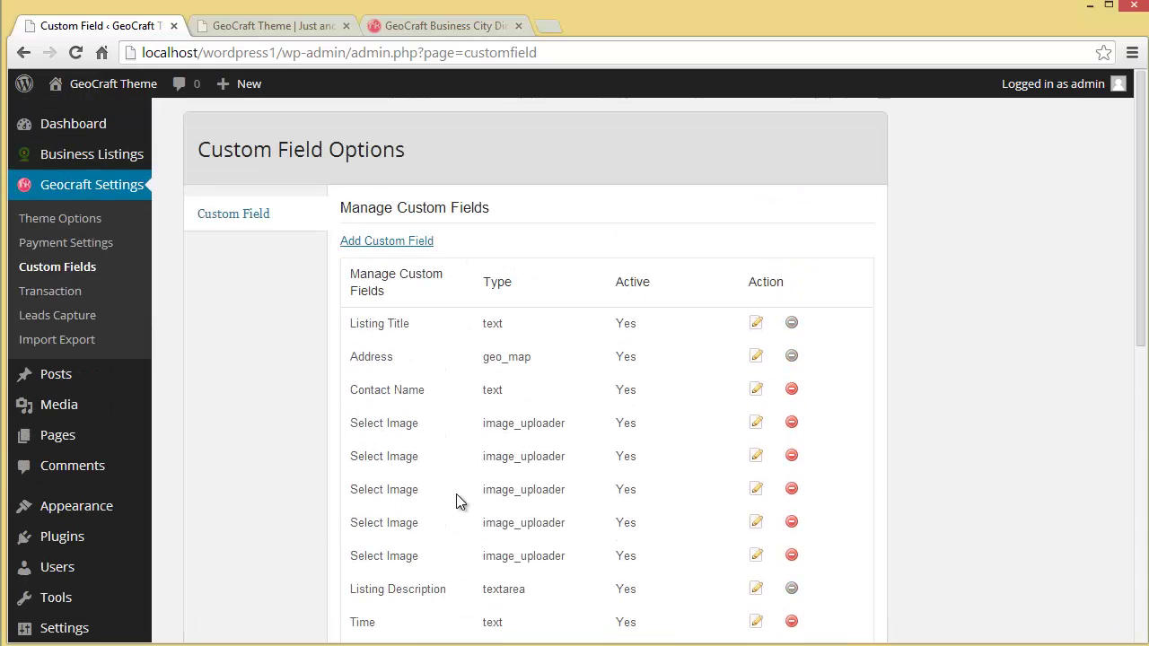
Start a new custom field and check the Field type dropdown's available types.
{"action": "left_click", "coordinate": [375, 242]}
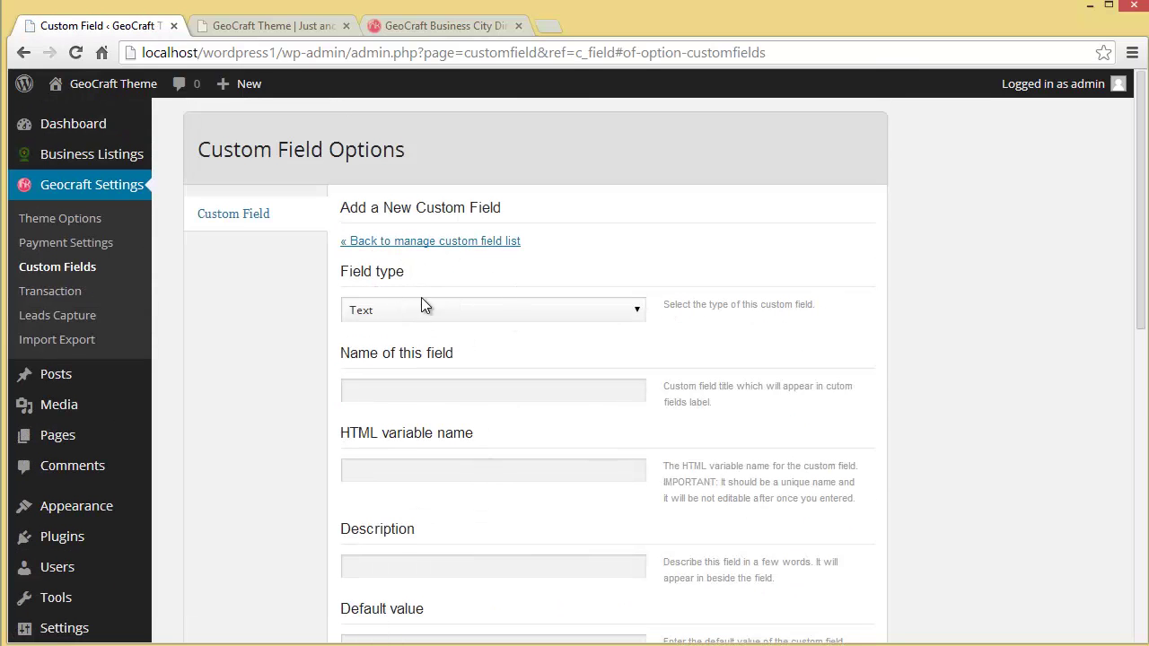
{"action": "left_click", "coordinate": [403, 309]}
{"action": "left_click", "coordinate": [403, 309]}
{"action": "left_click", "coordinate": [403, 308]}
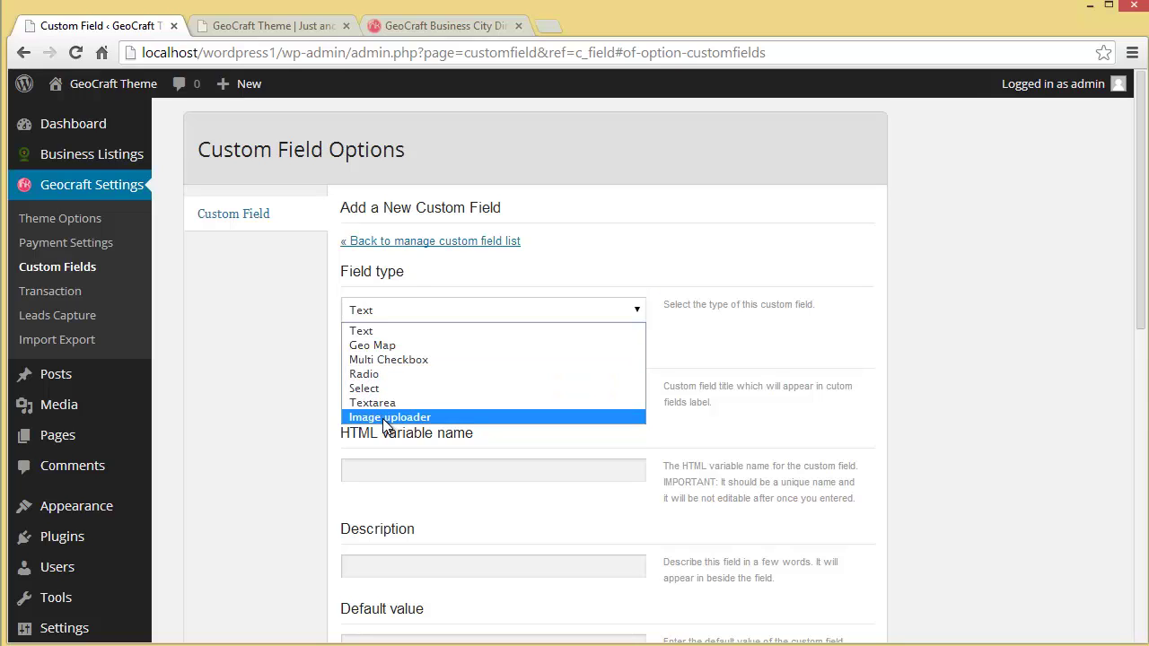
{"action": "scroll", "coordinate": [399, 306], "scroll_direction": "down", "scroll_amount": 1}
Step through the empty Name, HTML variable name, Description and Position boxes of the new field.
{"action": "left_click", "coordinate": [436, 300]}
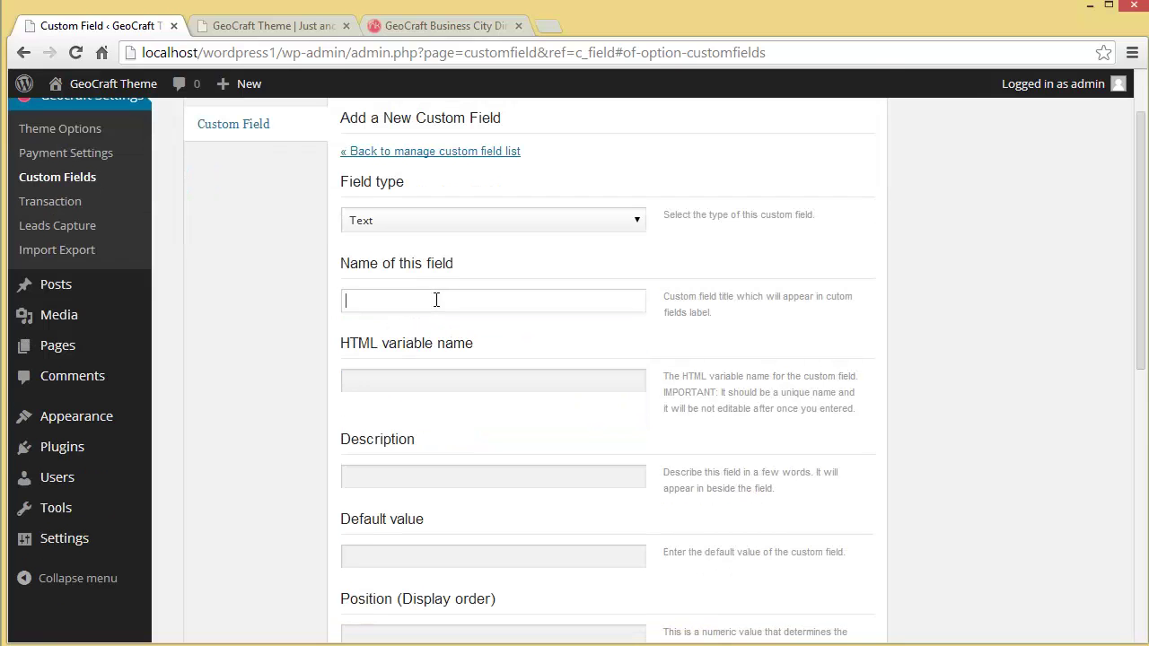
{"action": "left_click", "coordinate": [419, 383]}
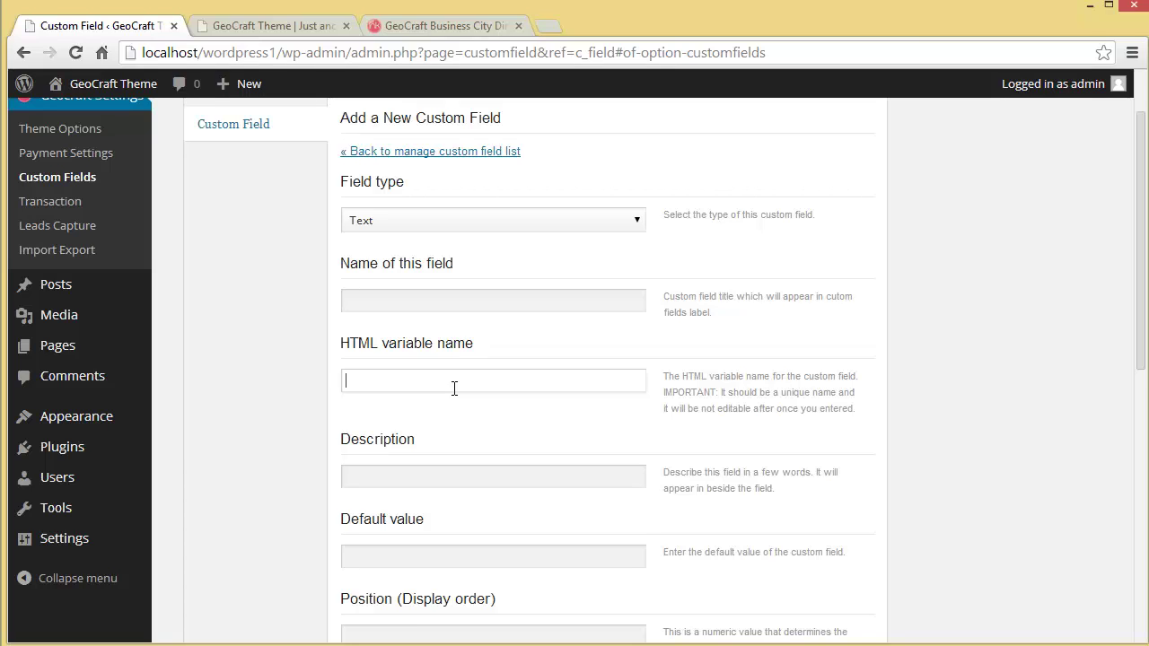
{"action": "scroll", "coordinate": [454, 387], "scroll_direction": "down", "scroll_amount": 1}
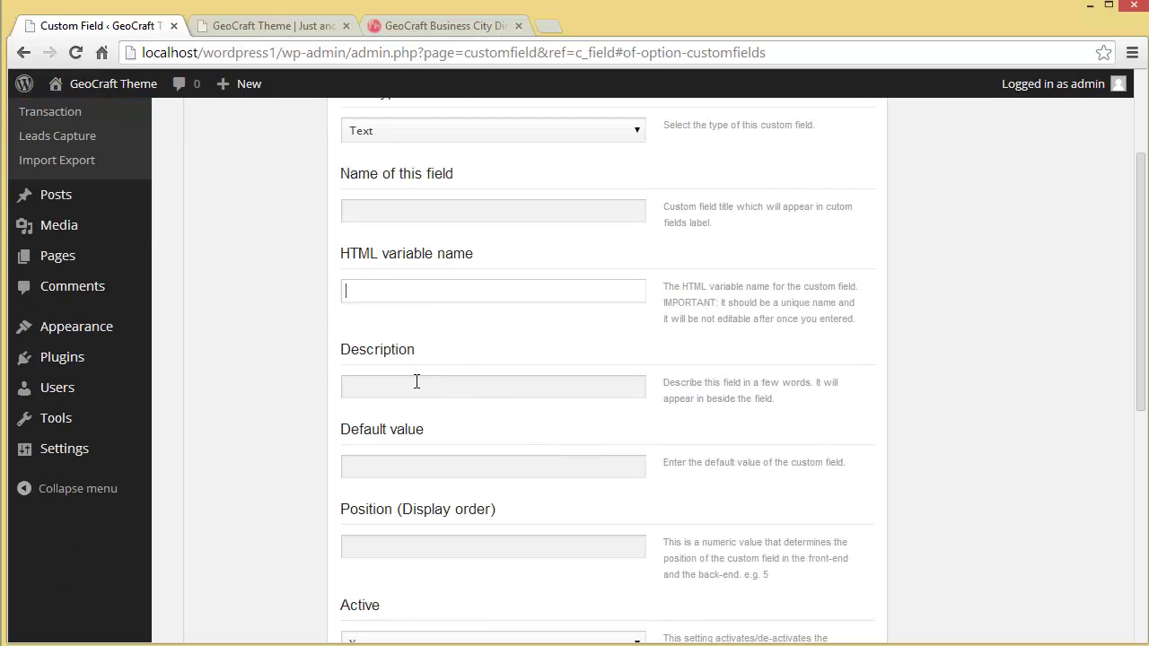
{"action": "left_click", "coordinate": [417, 381]}
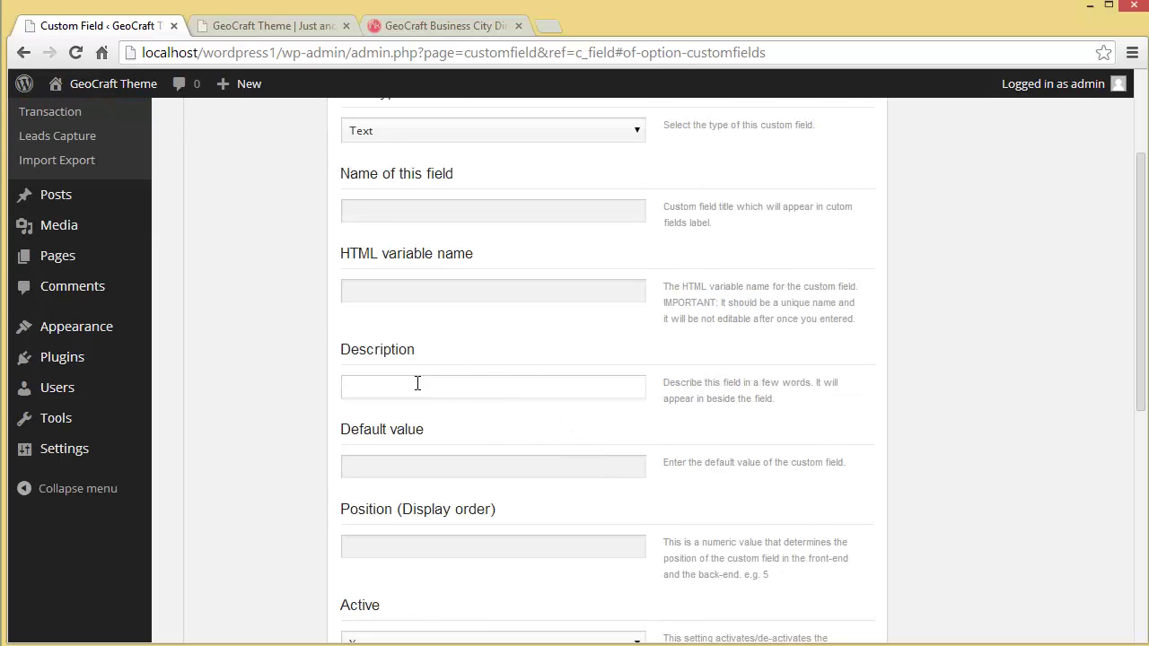
{"action": "scroll", "coordinate": [417, 383], "scroll_direction": "down", "scroll_amount": 1}
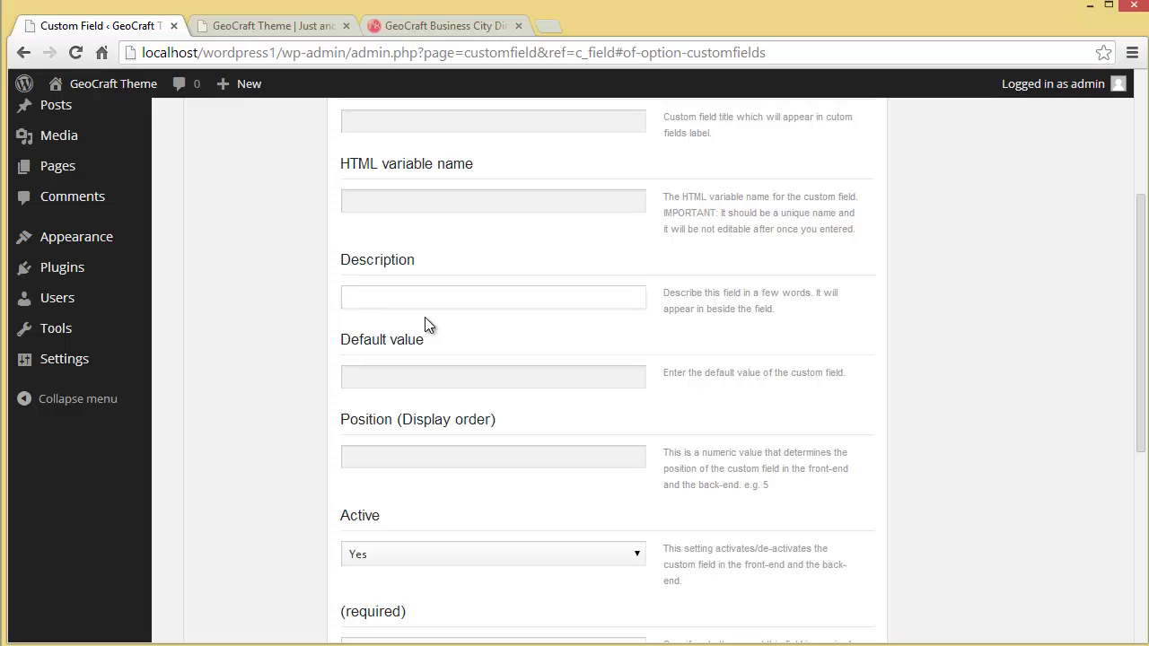
{"action": "scroll", "coordinate": [426, 319], "scroll_direction": "down", "scroll_amount": 1}
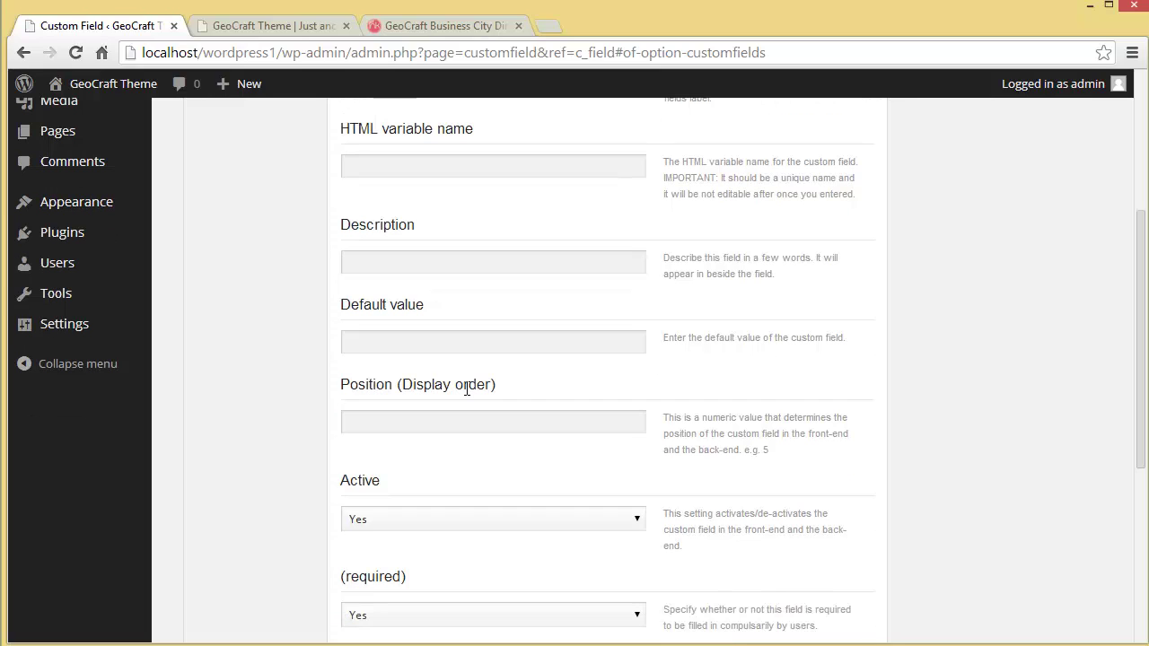
{"action": "scroll", "coordinate": [423, 344], "scroll_direction": "down", "scroll_amount": 1}
{"action": "left_click", "coordinate": [423, 339]}
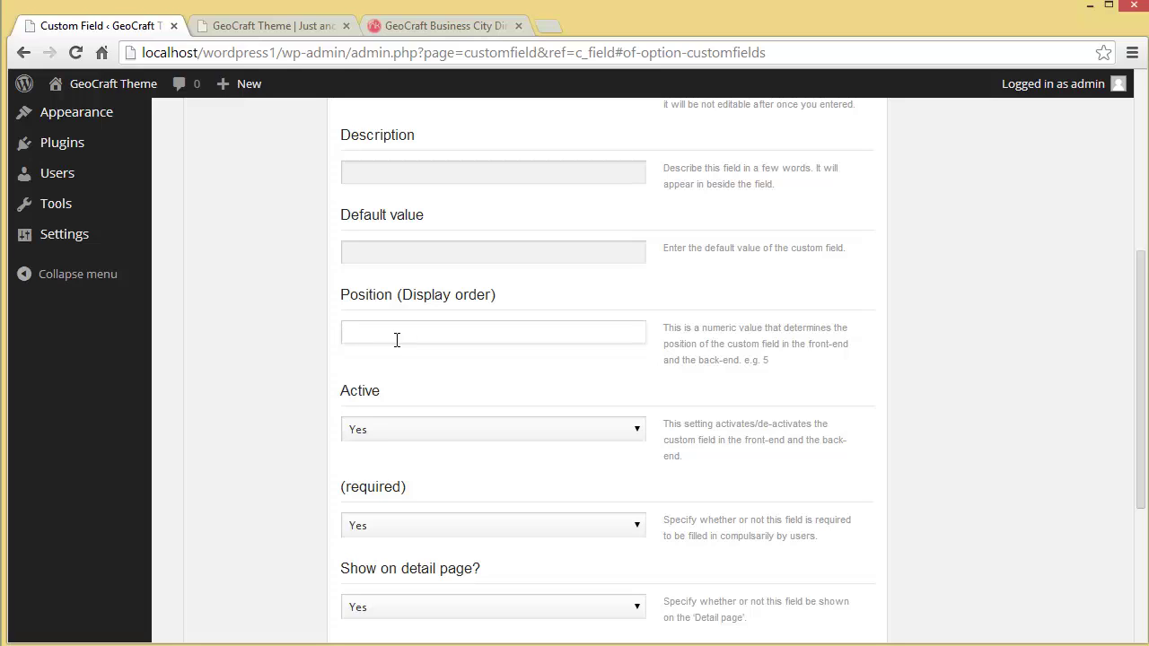
{"action": "scroll", "coordinate": [395, 339], "scroll_direction": "down", "scroll_amount": 1}
{"action": "left_click_drag", "start_coordinate": [1142, 348], "coordinate": [1141, 375]}
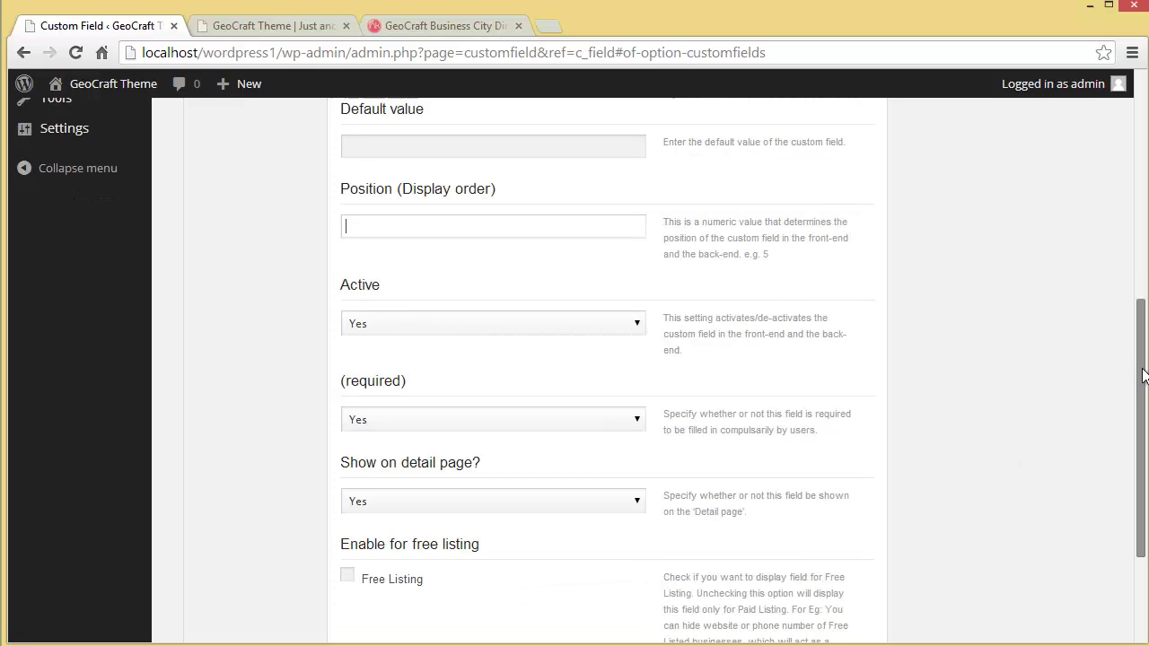
{"action": "left_click", "coordinate": [377, 291]}
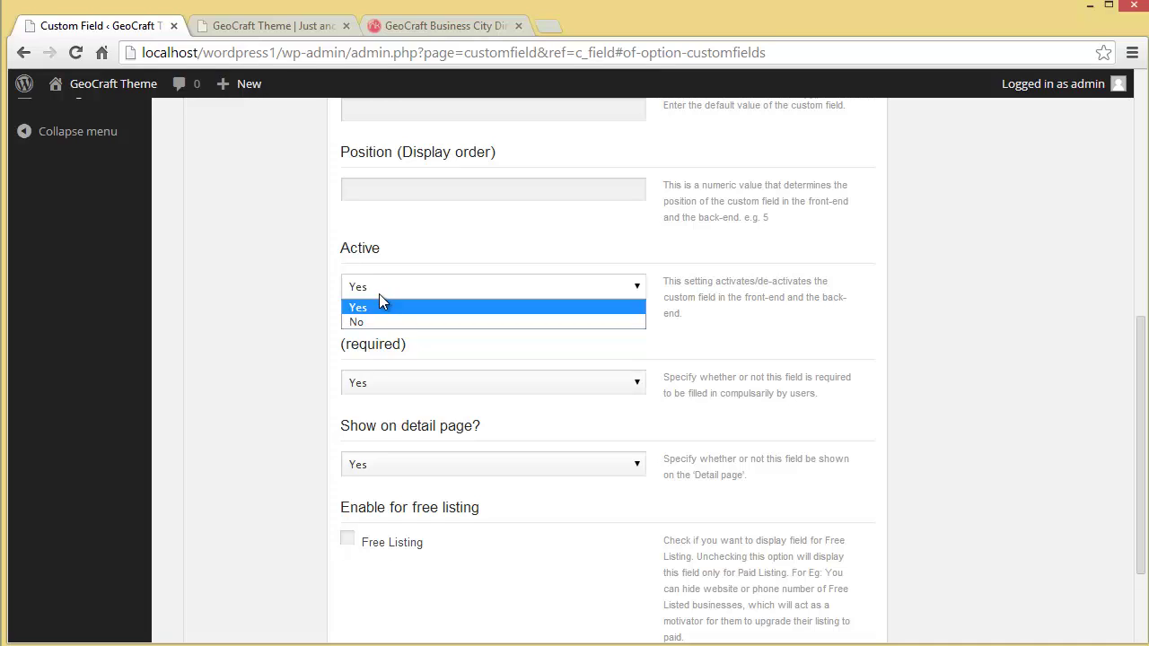
{"action": "left_click", "coordinate": [379, 306]}
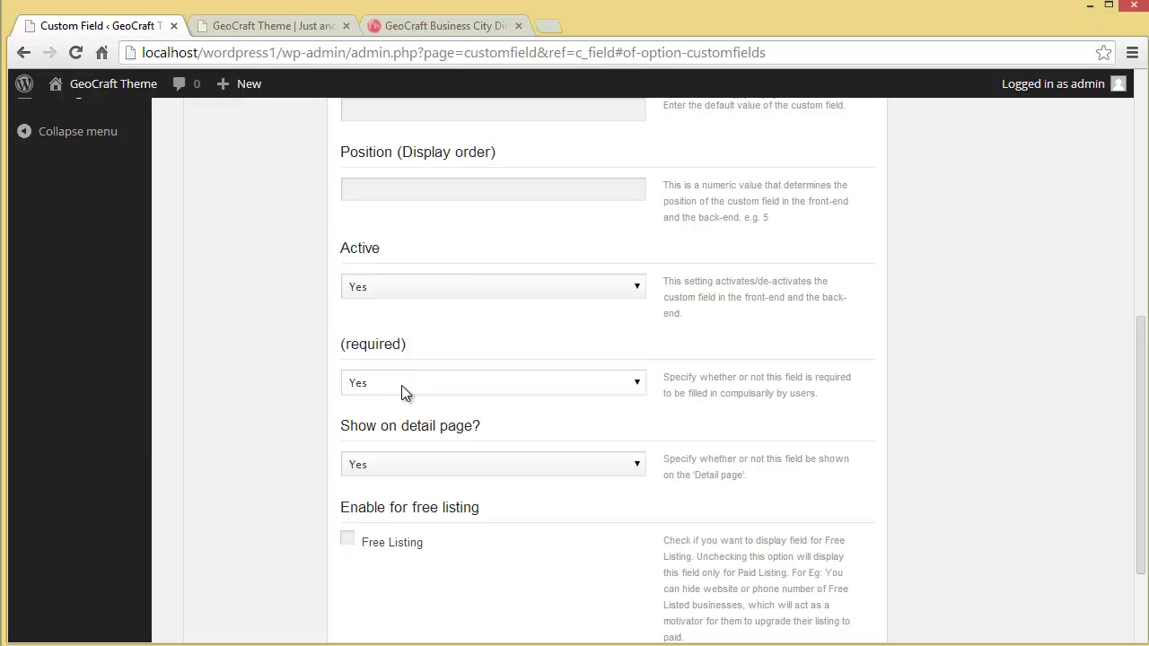
{"action": "left_click", "coordinate": [401, 385]}
{"action": "left_click", "coordinate": [403, 403]}
{"action": "left_click_drag", "start_coordinate": [1141, 398], "coordinate": [1137, 447]}
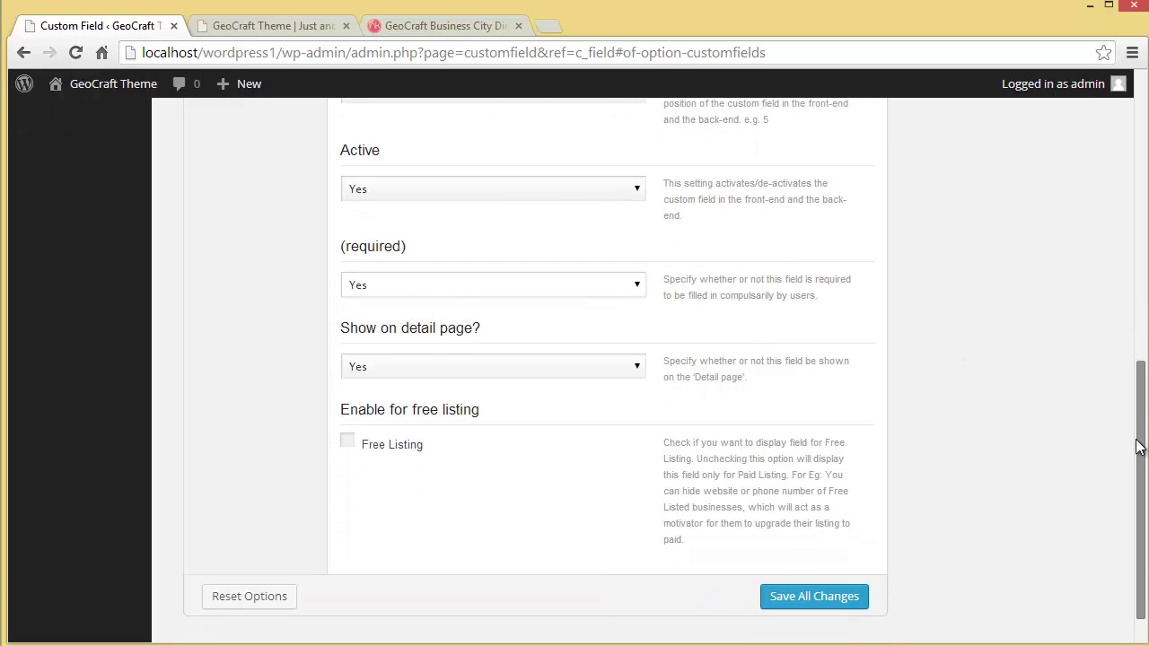
{"action": "left_click", "coordinate": [398, 368]}
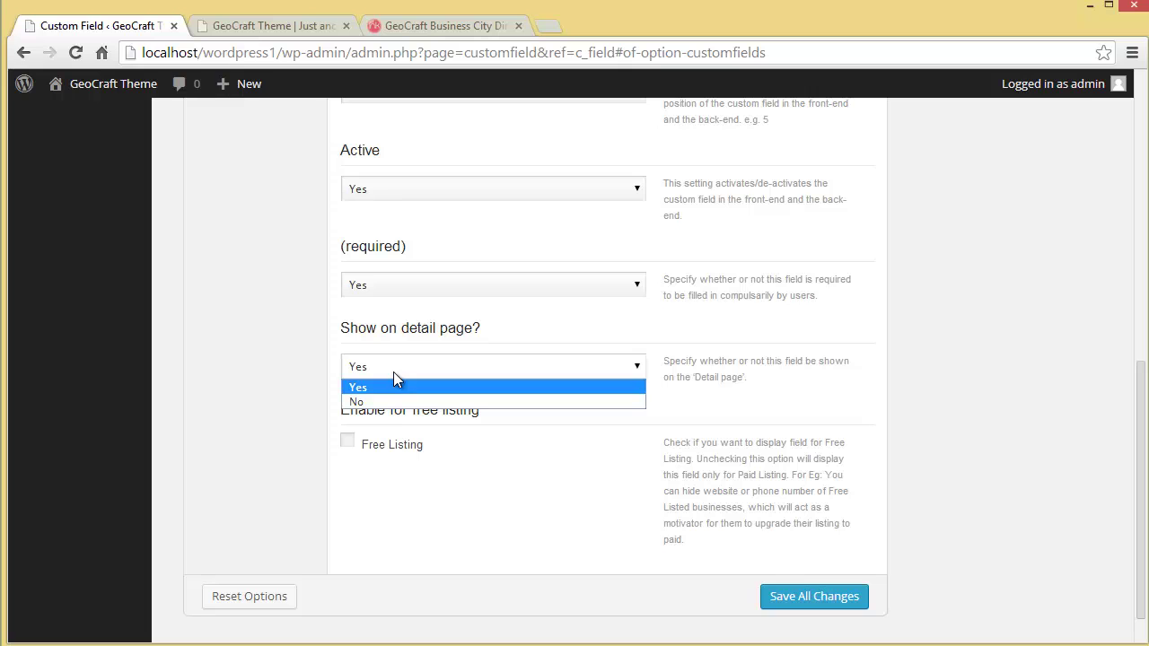
{"action": "key", "text": "Escape"}
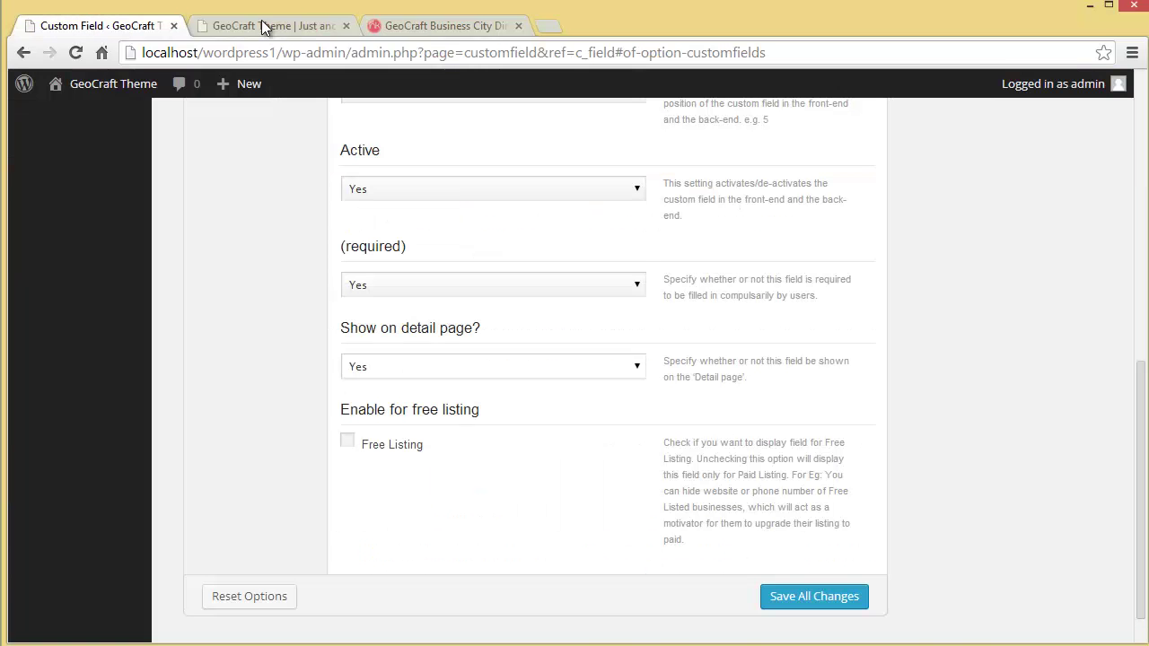
Open the Popins Patisserie link from the homepage's Recently Added section in a new tab.
{"action": "left_click", "coordinate": [259, 16]}
{"action": "scroll", "coordinate": [349, 392], "scroll_direction": "down", "scroll_amount": 5}
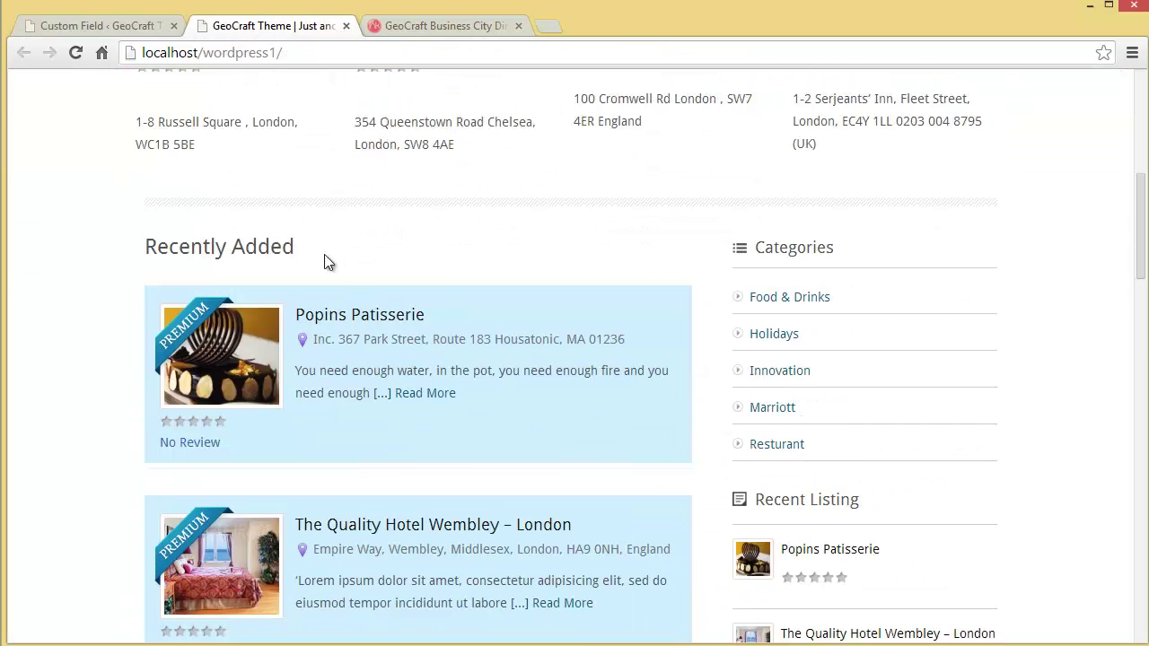
{"action": "right_click", "coordinate": [324, 319]}
{"action": "left_click", "coordinate": [339, 330]}
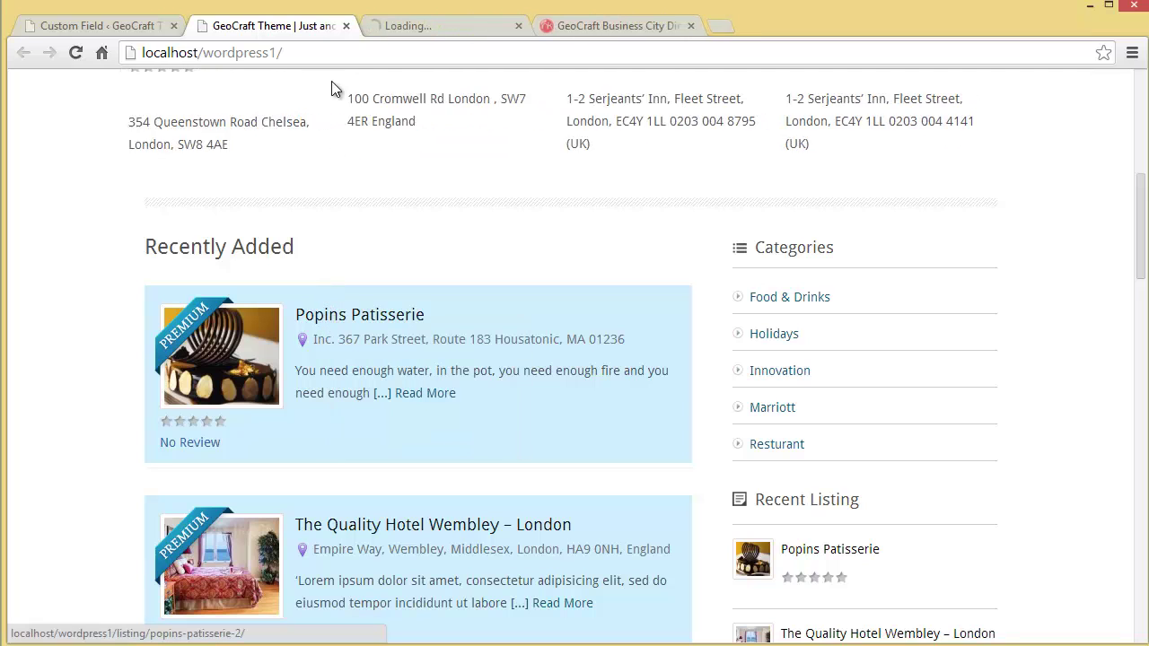
View the Popins Patisserie listing's details from Category through Website.
{"action": "left_click", "coordinate": [405, 18]}
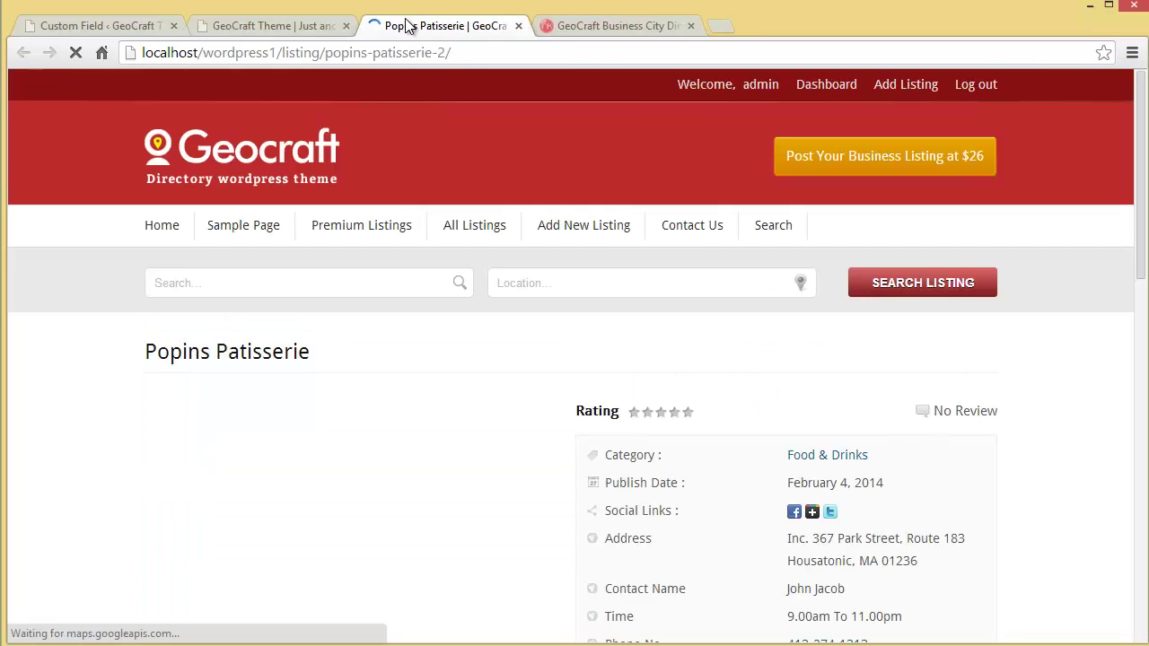
{"action": "scroll", "coordinate": [541, 407], "scroll_direction": "down", "scroll_amount": 3}
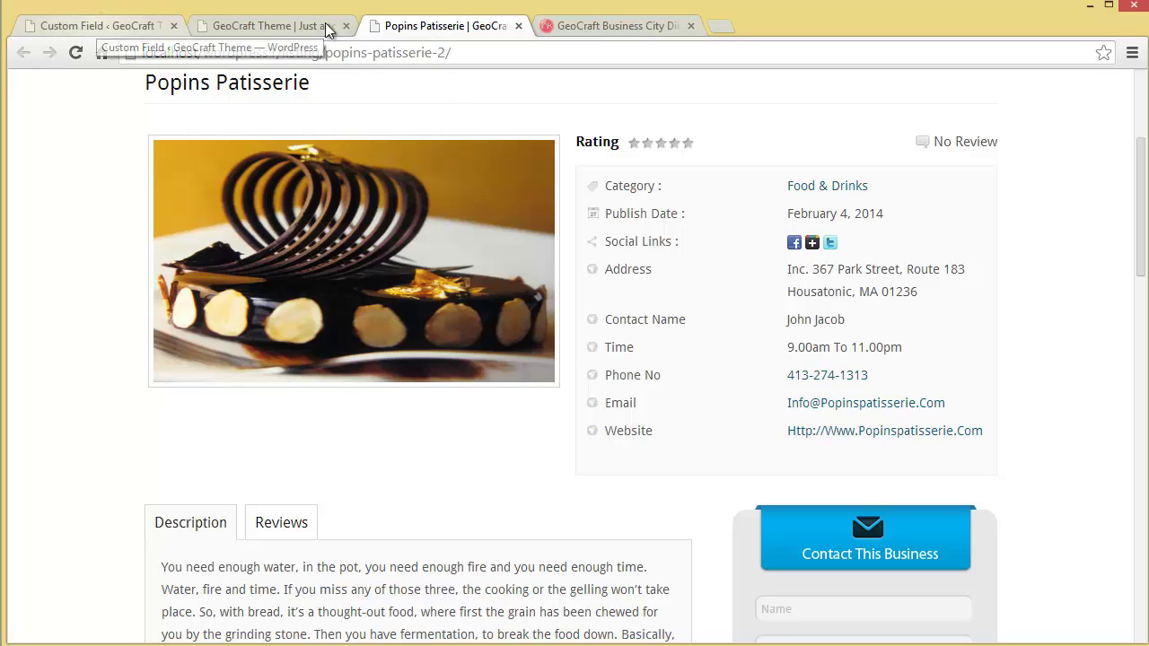
{"action": "left_click", "coordinate": [123, 26]}
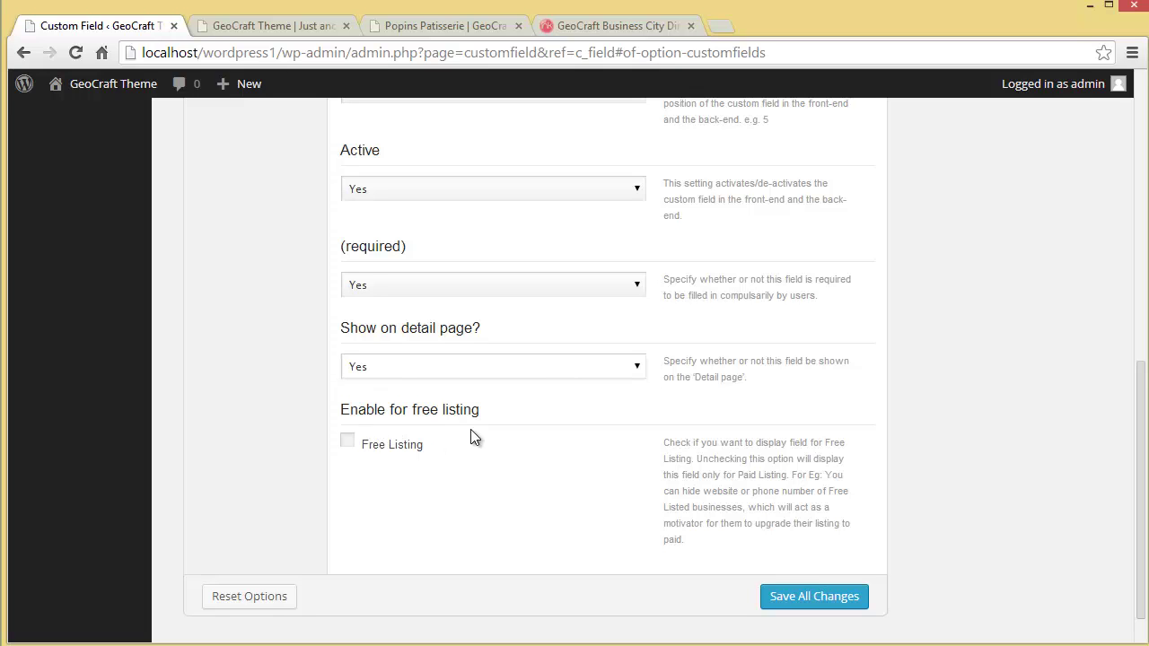
{"action": "left_click", "coordinate": [296, 24]}
{"action": "left_click", "coordinate": [406, 31]}
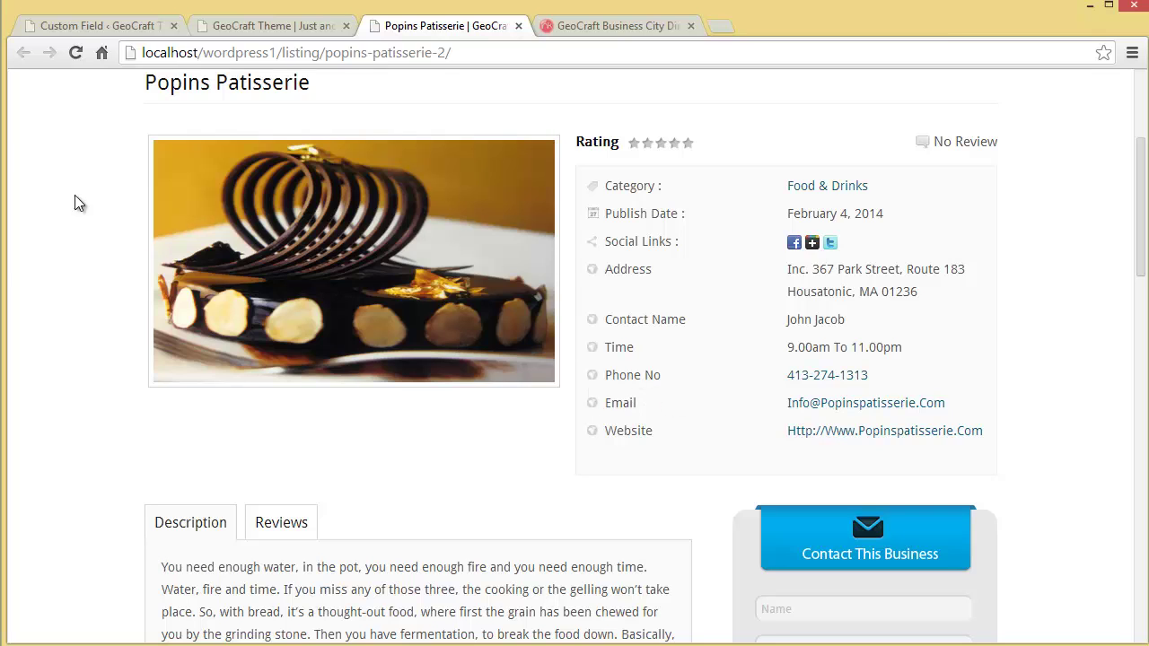
Return to the Custom Field admin tab and scroll up to the Custom Field Options header.
{"action": "left_click", "coordinate": [60, 32]}
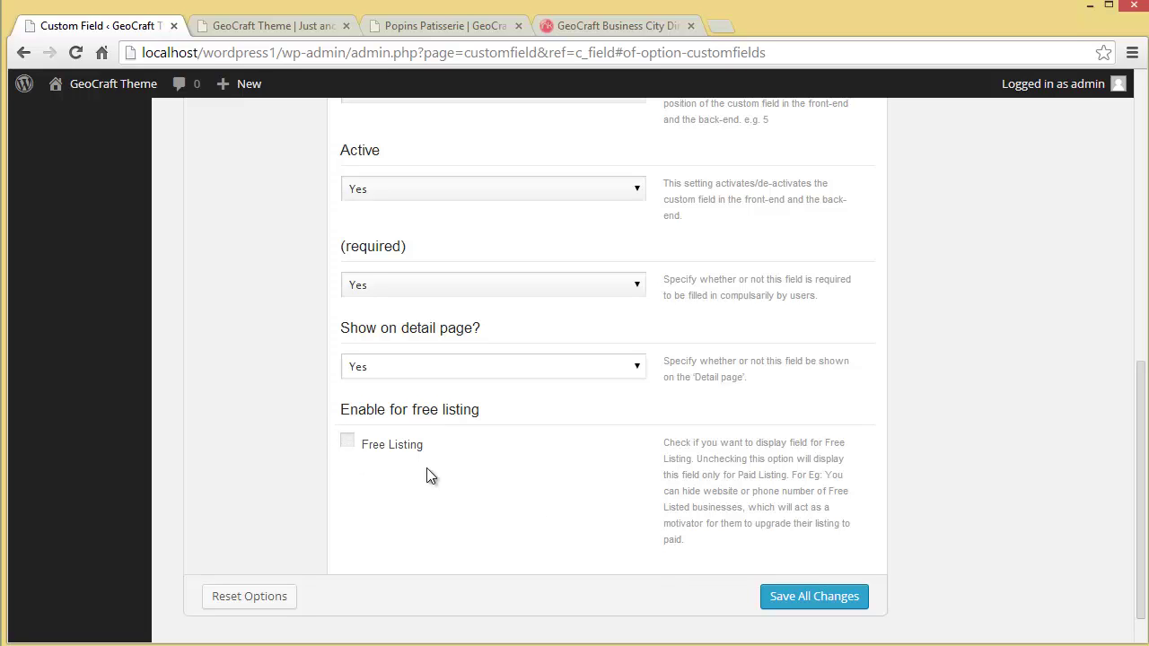
{"action": "scroll", "coordinate": [463, 555], "scroll_direction": "up", "scroll_amount": 4}
{"action": "scroll", "coordinate": [462, 555], "scroll_direction": "up", "scroll_amount": 3}
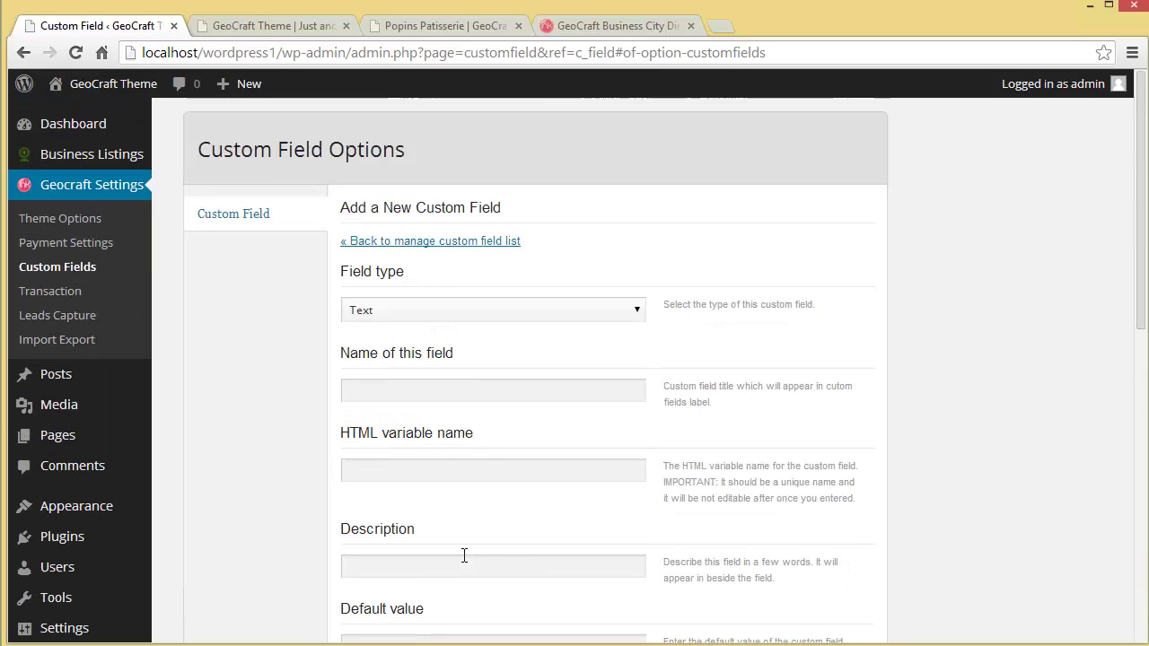
Check the empty Geocraft Transaction list, open Leads Capture, then switch to the site's homepage tab.
{"action": "left_click", "coordinate": [72, 287]}
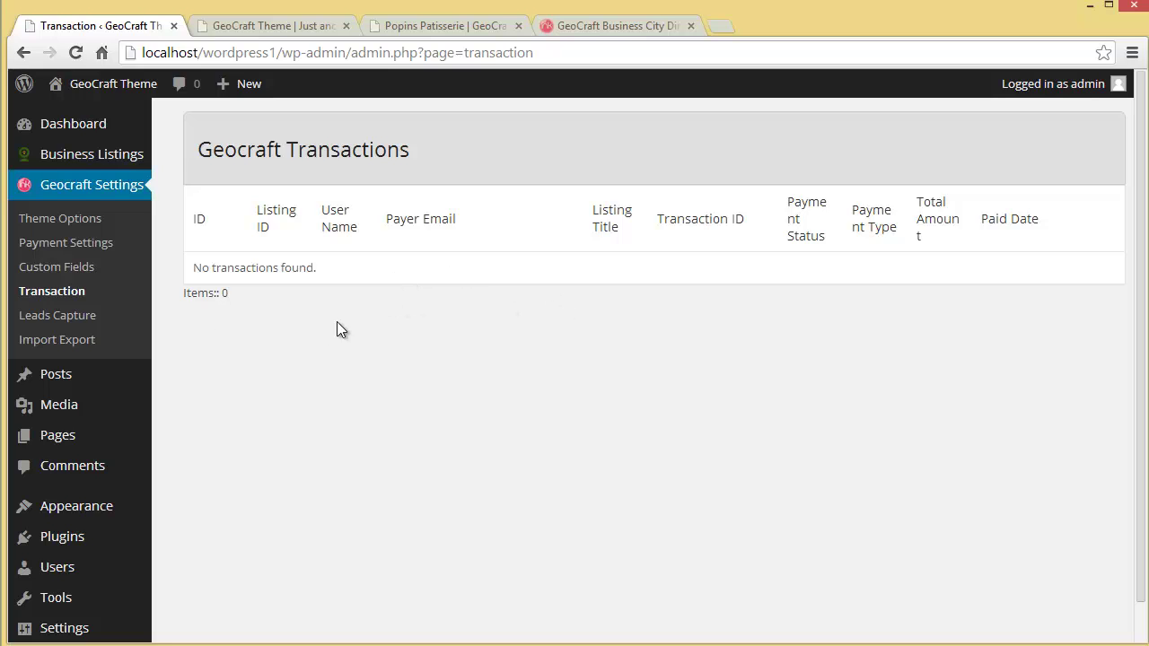
{"action": "left_click", "coordinate": [76, 312]}
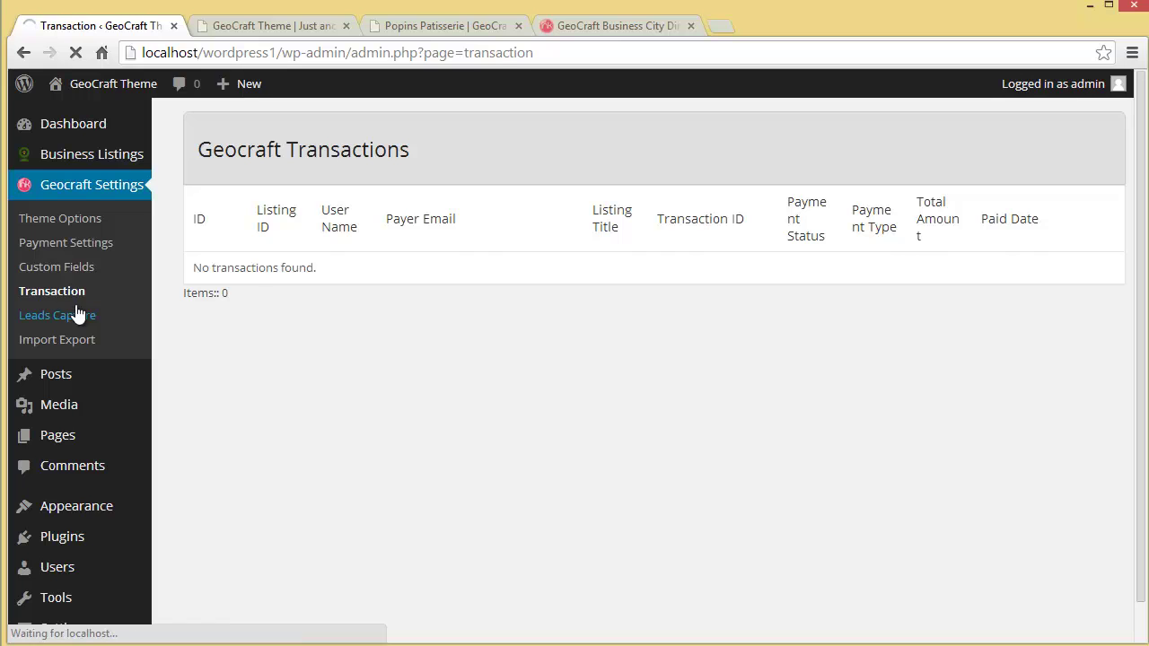
{"action": "left_click", "coordinate": [274, 26]}
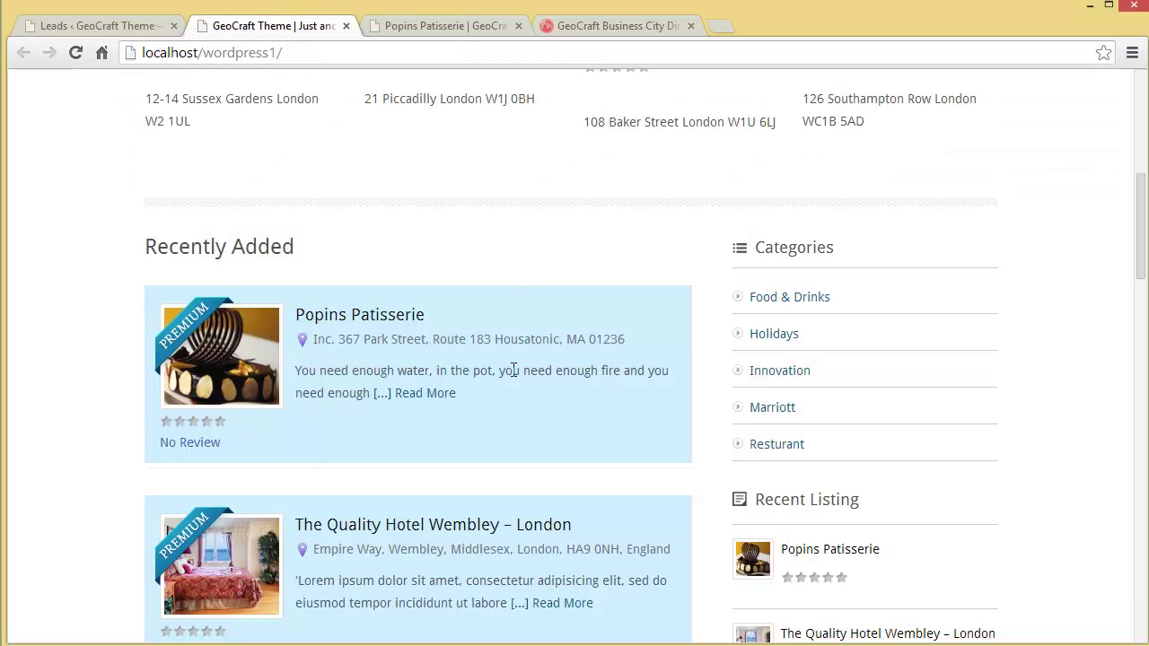
Fill the Contact This Business form with the contact's email, phone number and the message 'hello'.
{"action": "left_click", "coordinate": [466, 26]}
{"action": "scroll", "coordinate": [654, 371], "scroll_direction": "down", "scroll_amount": 2}
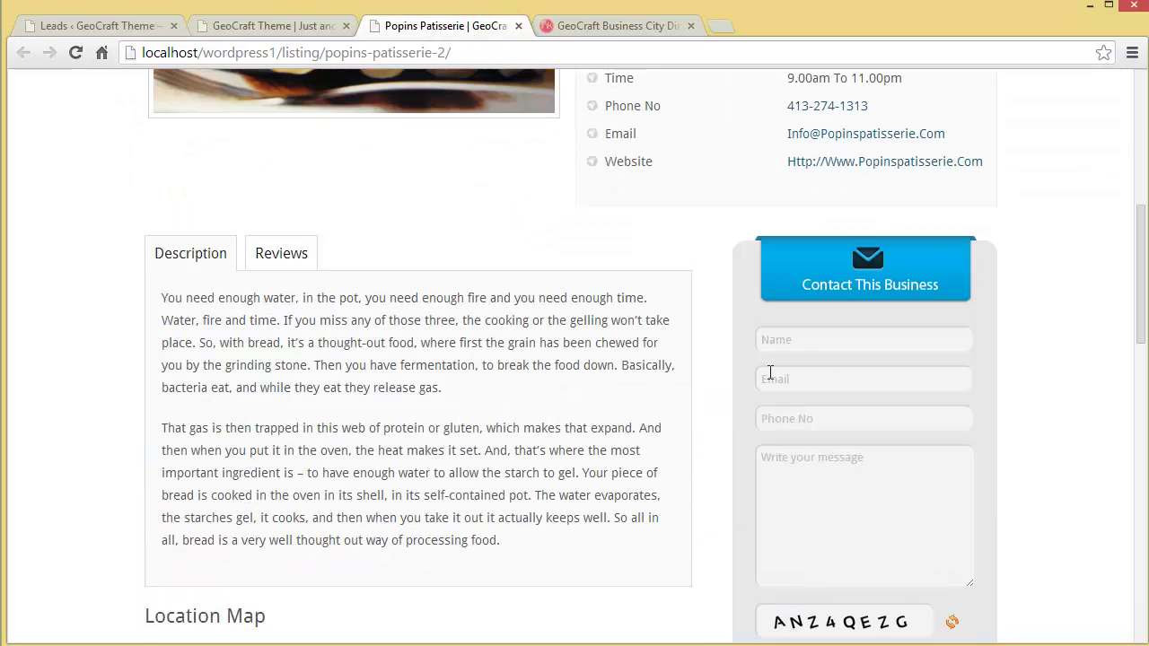
{"action": "left_click", "coordinate": [835, 344]}
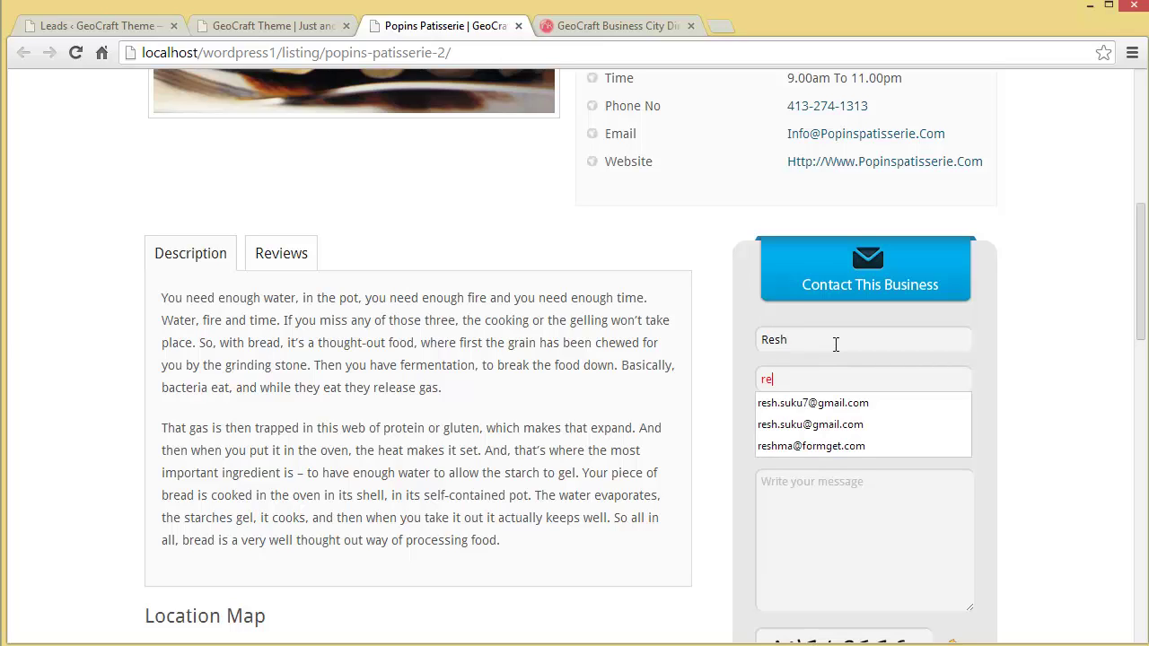
{"action": "key", "text": "Tab"}
{"action": "type", "text": "9999000000"}
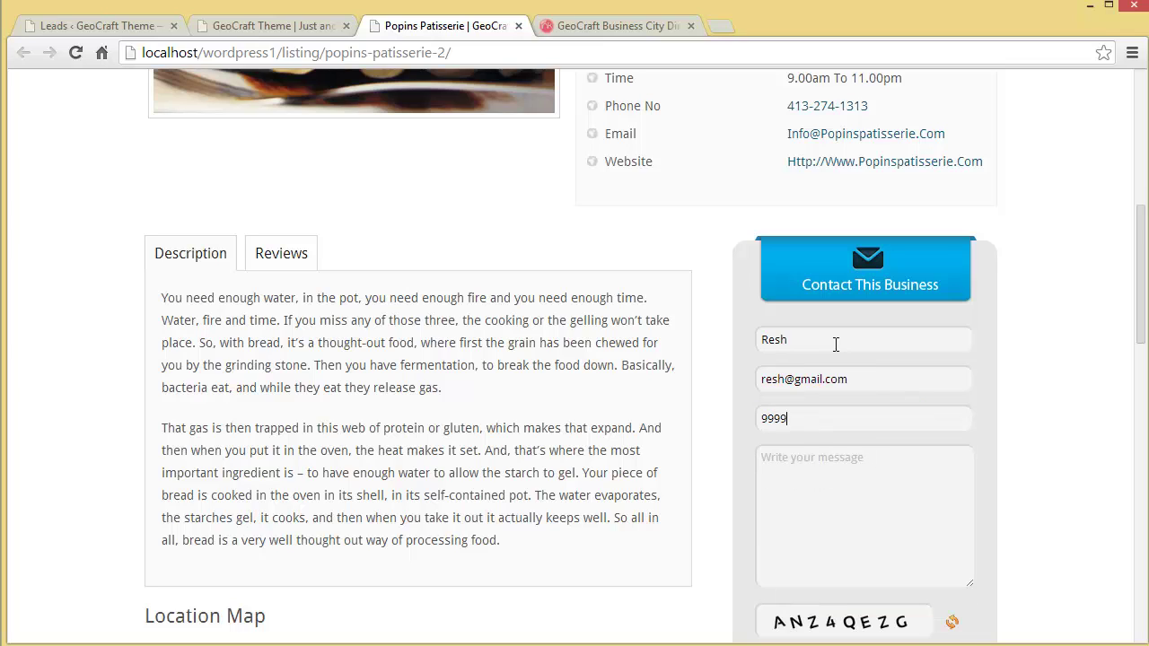
{"action": "key", "text": "Tab"}
{"action": "type", "text": "hello"}
Enter the captcha code and send the inquiry.
{"action": "scroll", "coordinate": [793, 404], "scroll_direction": "down", "scroll_amount": 3}
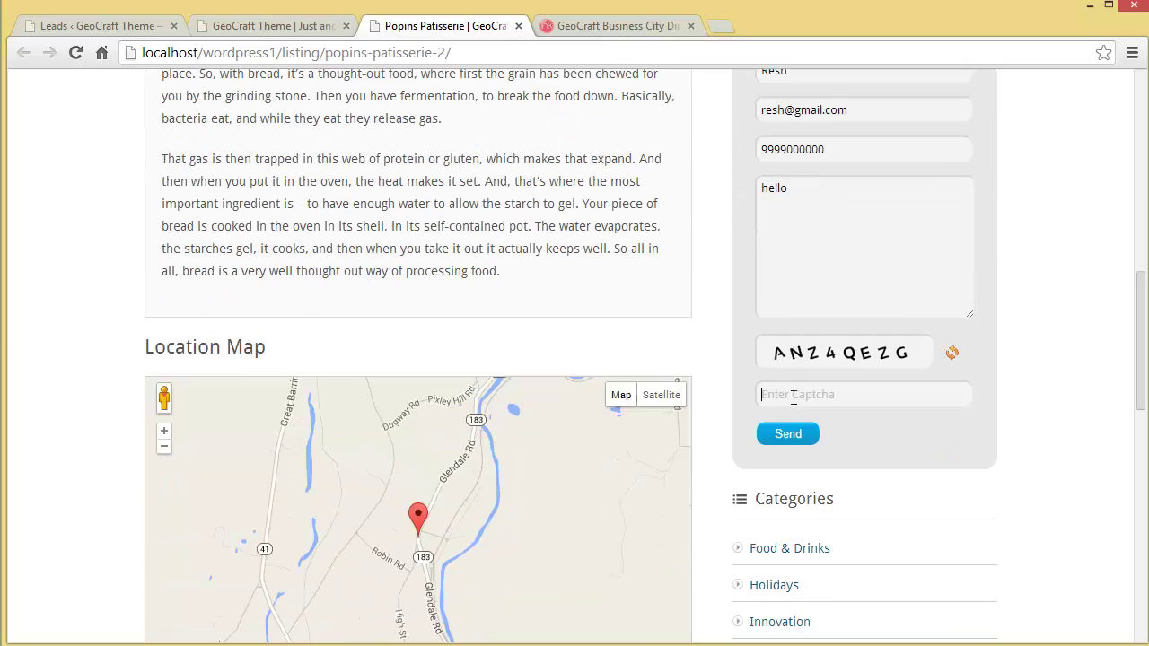
{"action": "left_click", "coordinate": [793, 396]}
{"action": "type", "text": "ANZ"}
{"action": "type", "text": "4"}
{"action": "type", "text": "QE"}
{"action": "type", "text": "XZ"}
{"action": "key", "text": "BackSpace"}
{"action": "key", "text": "BackSpace"}
{"action": "type", "text": "ZG"}
{"action": "left_click", "coordinate": [805, 440]}
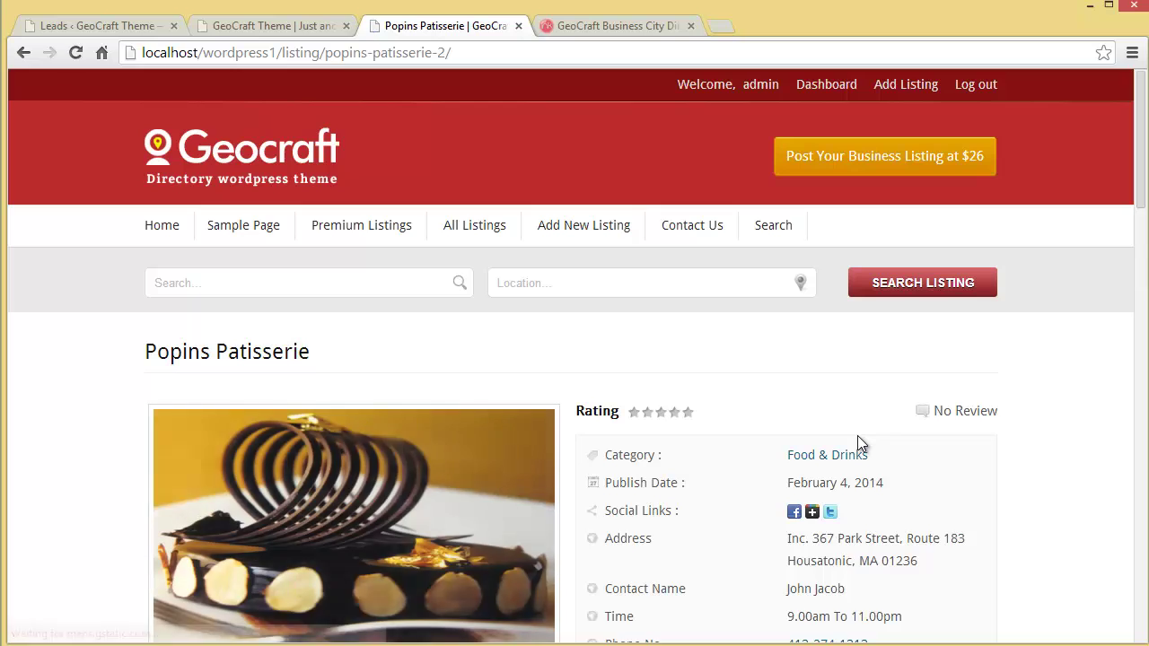
{"action": "scroll", "coordinate": [857, 435], "scroll_direction": "down", "scroll_amount": 4}
{"action": "scroll", "coordinate": [858, 437], "scroll_direction": "down", "scroll_amount": 1}
Reload the admin Leads Capture list so the Popins Patisserie 'hello' inquiry shows as lead 1.
{"action": "left_click", "coordinate": [103, 19]}
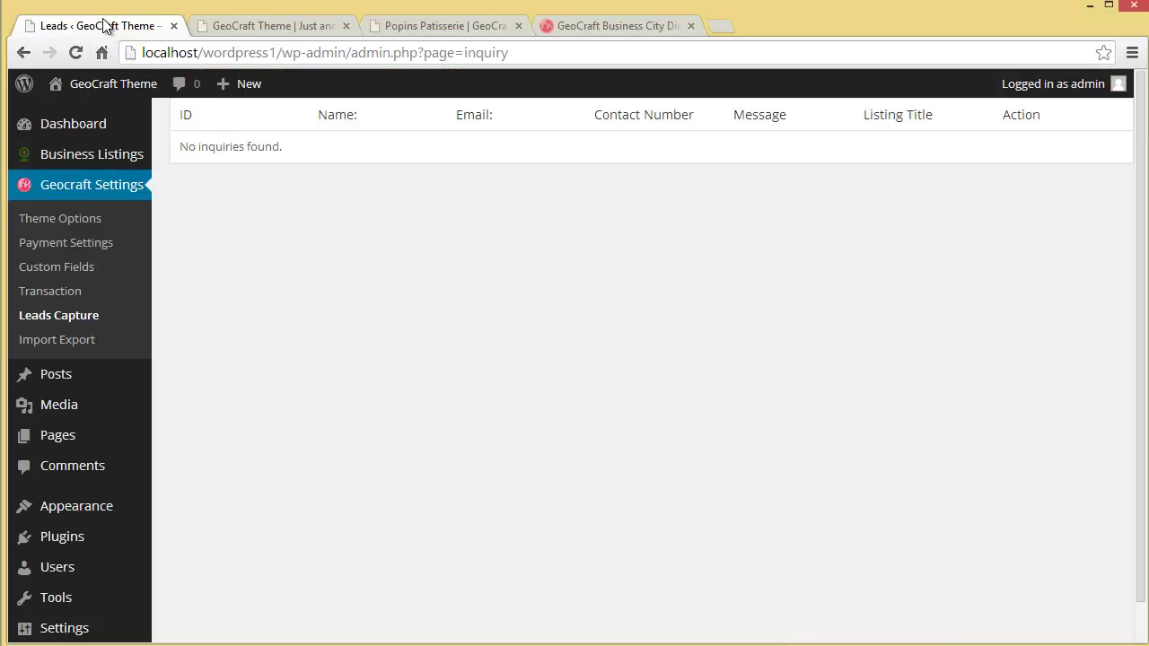
{"action": "left_click", "coordinate": [67, 314]}
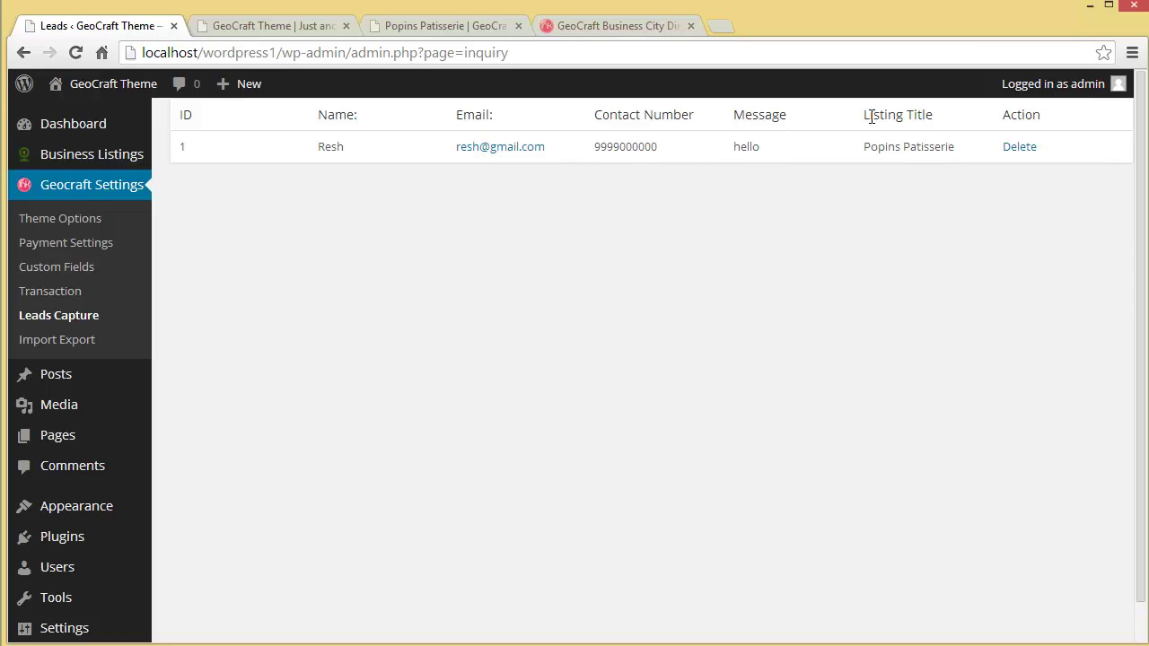
{"action": "left_click_drag", "start_coordinate": [868, 115], "coordinate": [952, 115]}
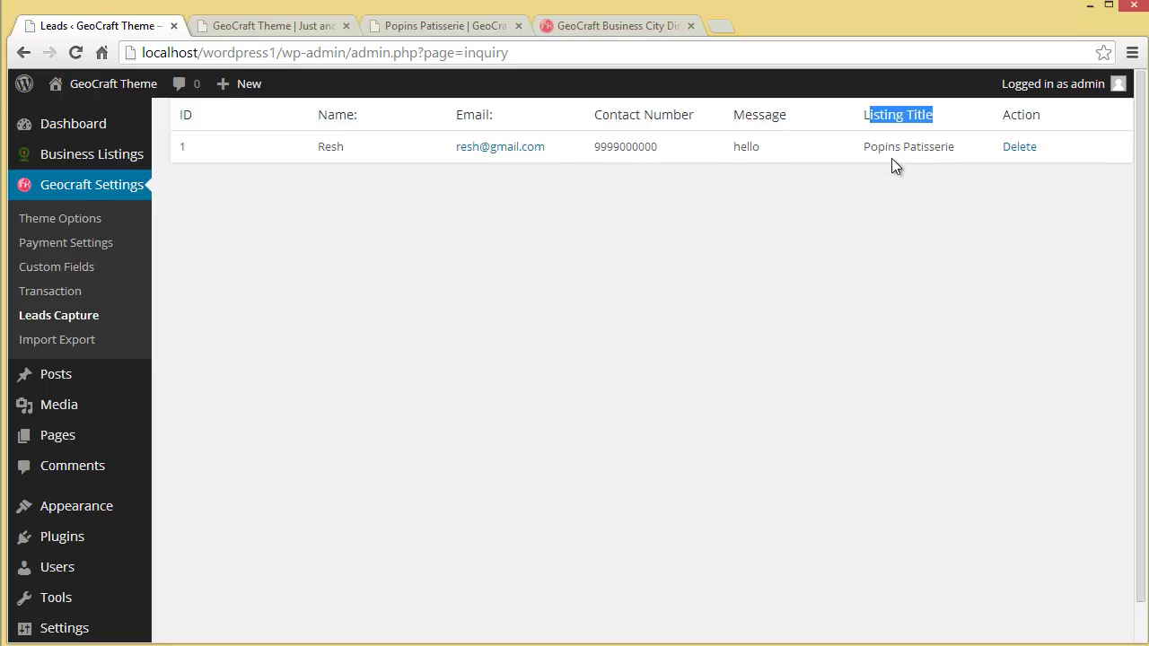
{"action": "left_click", "coordinate": [937, 248]}
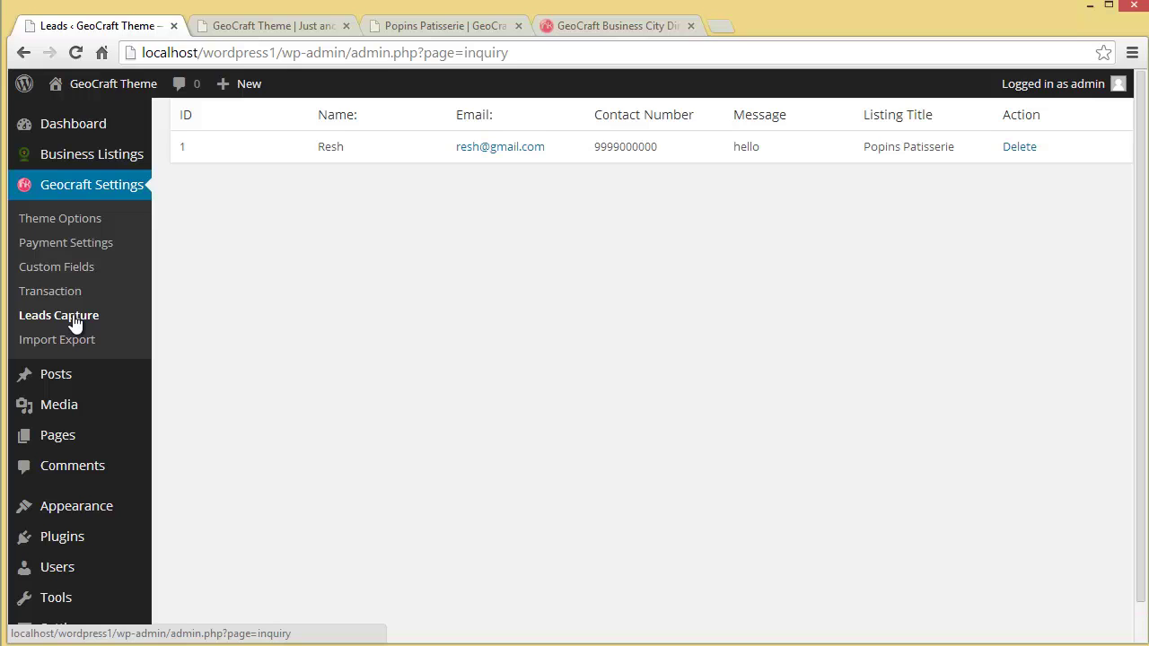
Check the Popins Patisserie 'hello' lead on the front-end My Leads page, then return to admin Leads.
{"action": "left_click", "coordinate": [249, 26]}
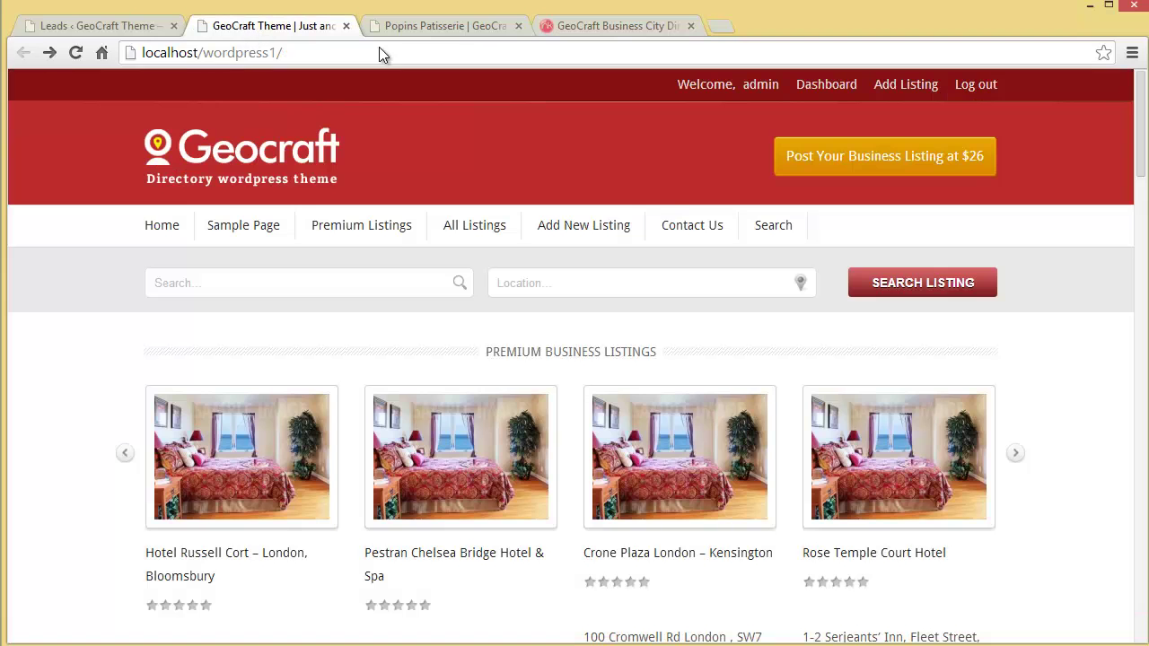
{"action": "left_click", "coordinate": [829, 88]}
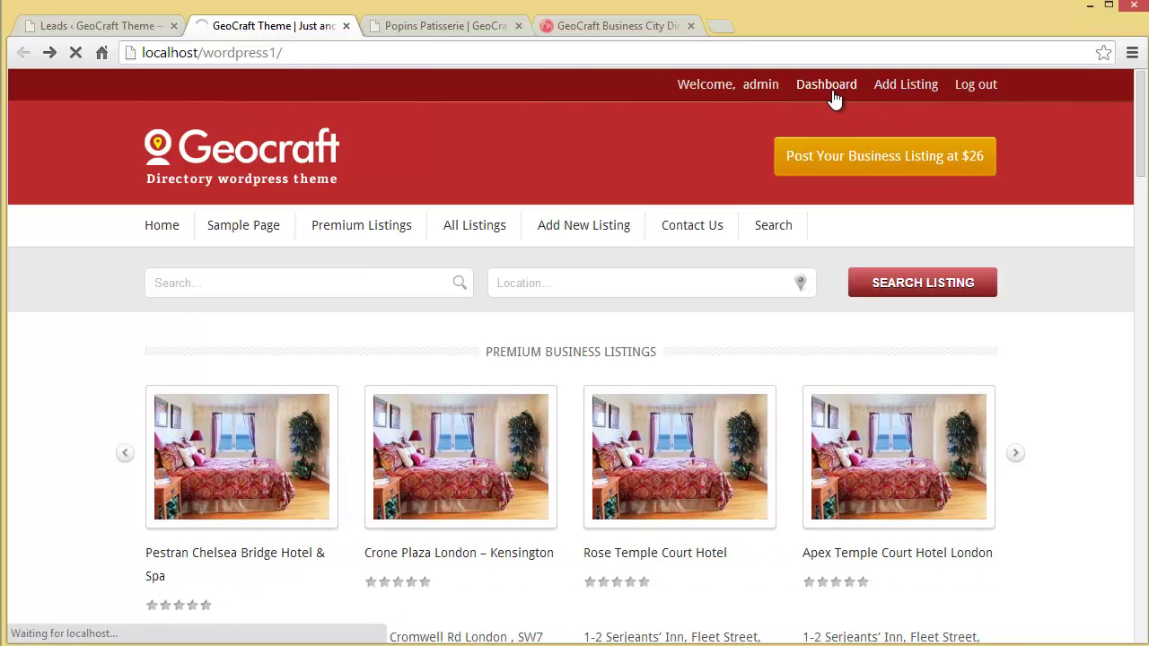
{"action": "scroll", "coordinate": [909, 440], "scroll_direction": "down", "scroll_amount": 3}
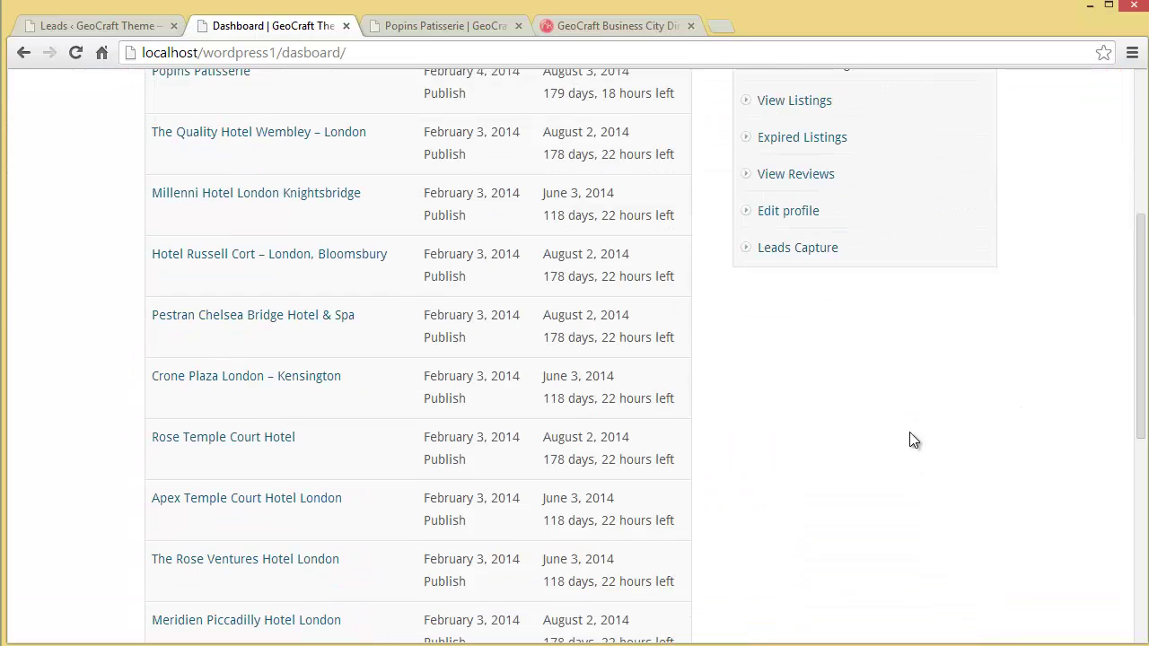
{"action": "left_click", "coordinate": [769, 253]}
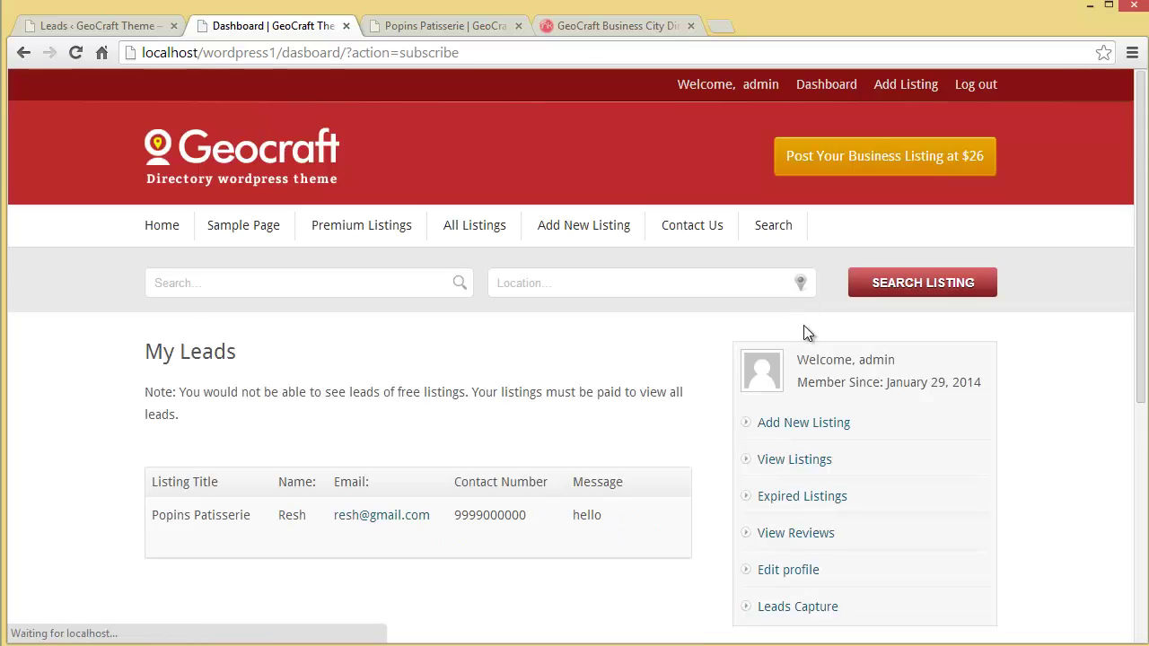
{"action": "scroll", "coordinate": [806, 368], "scroll_direction": "down", "scroll_amount": 2}
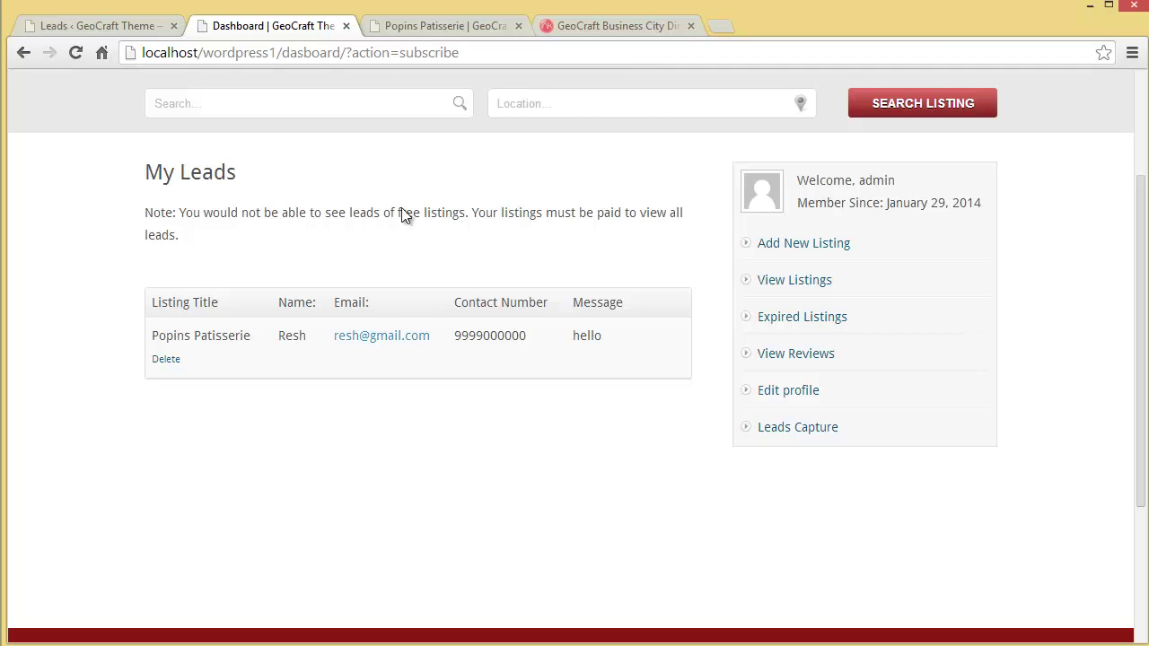
{"action": "left_click", "coordinate": [122, 25]}
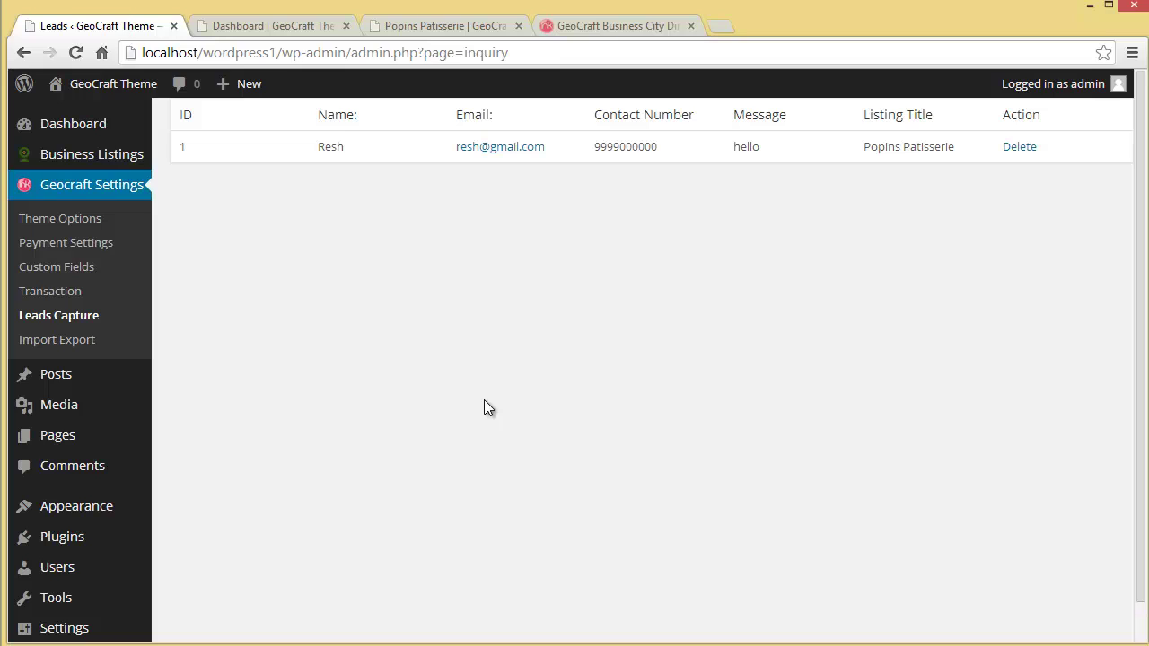
Export all listings to CSV from Geocraft Settings > Import Export, producing the listing_report download.
{"action": "left_click", "coordinate": [54, 341]}
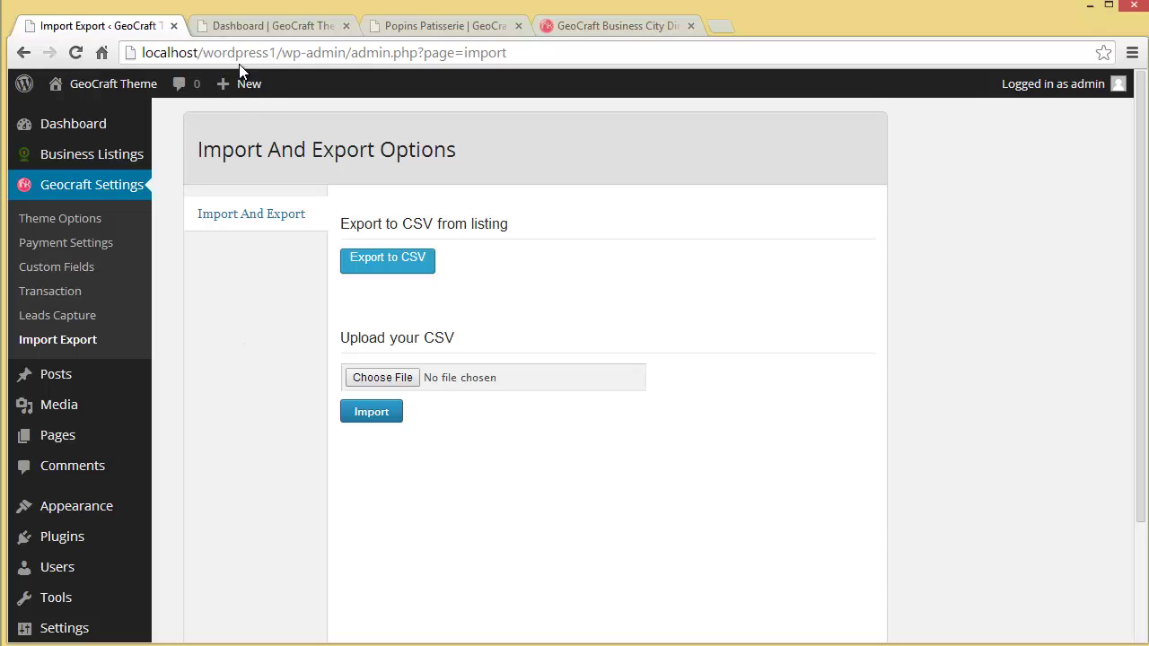
{"action": "left_click", "coordinate": [237, 28]}
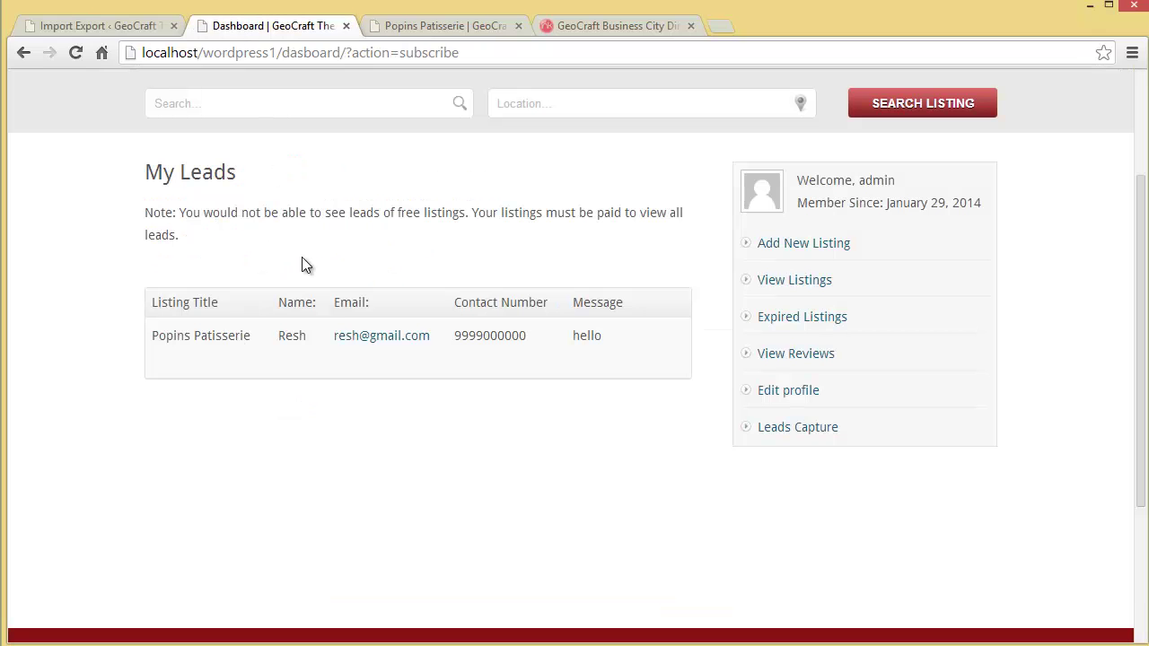
{"action": "scroll", "coordinate": [302, 256], "scroll_direction": "up", "scroll_amount": 2}
{"action": "left_click", "coordinate": [168, 230]}
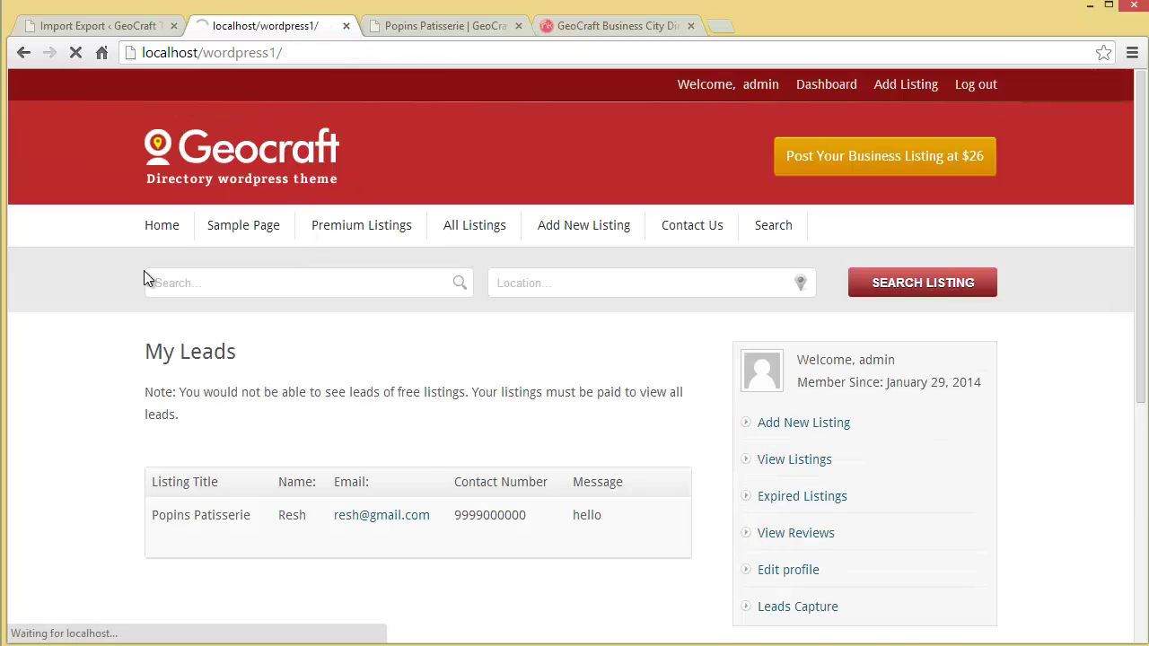
{"action": "left_click", "coordinate": [99, 26]}
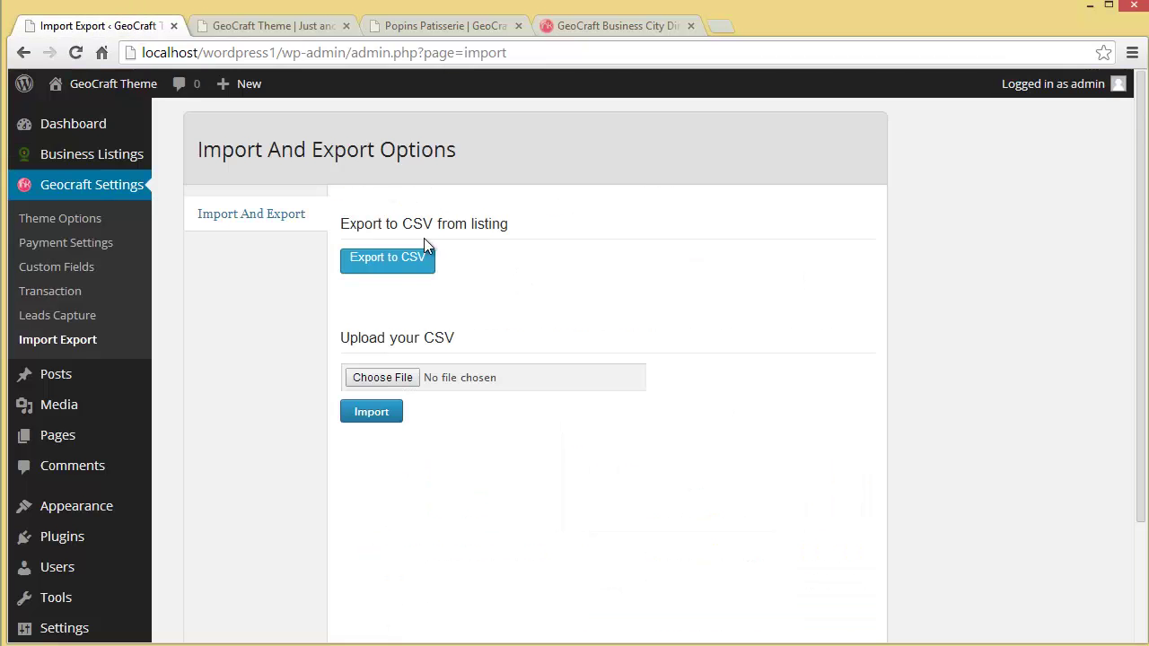
{"action": "left_click", "coordinate": [364, 267]}
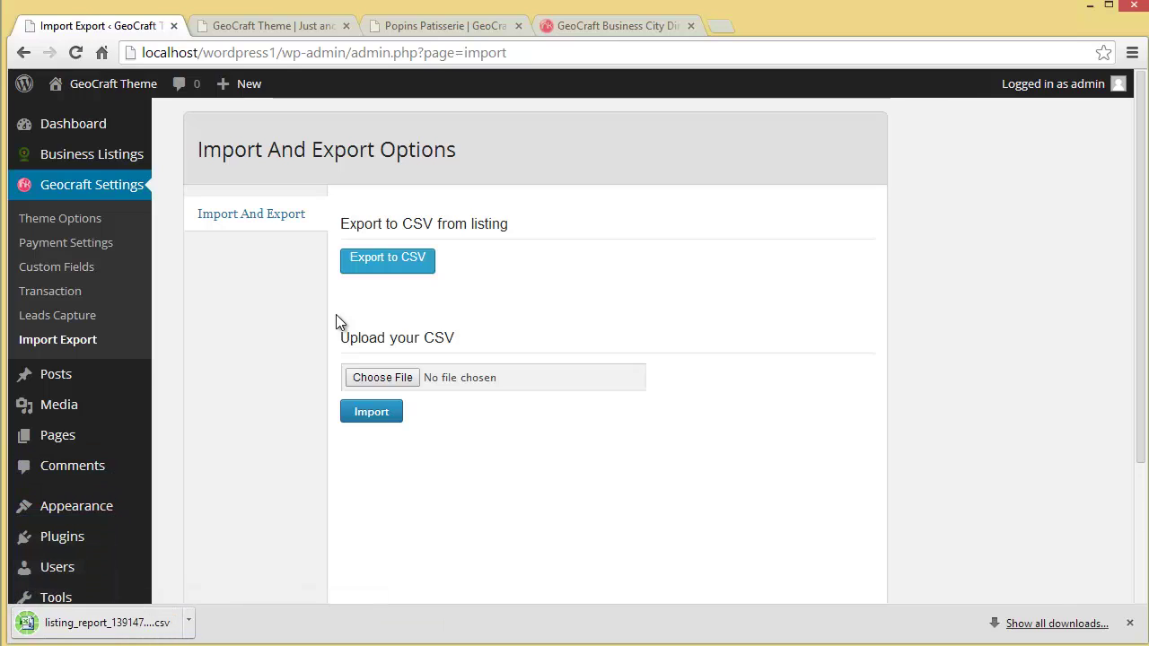
{"action": "left_click", "coordinate": [194, 631]}
Open listing_report_1391472000.csv in Excel and review headings D1–G1 and columns out to AH.
{"action": "left_click", "coordinate": [225, 639]}
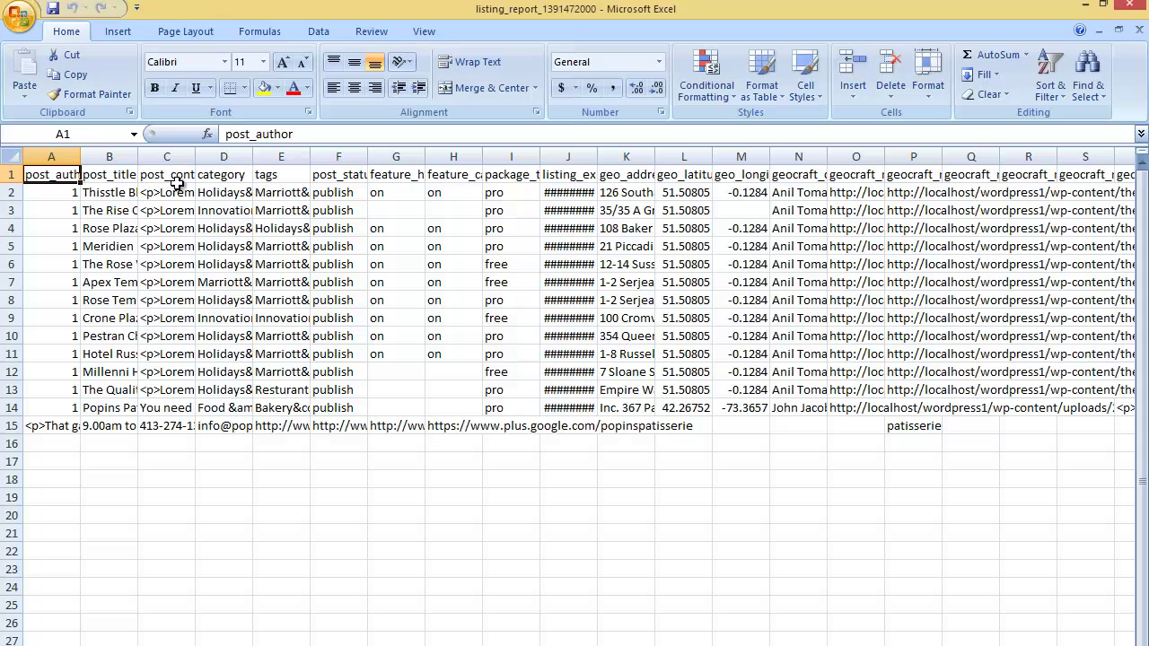
{"action": "left_click", "coordinate": [224, 181]}
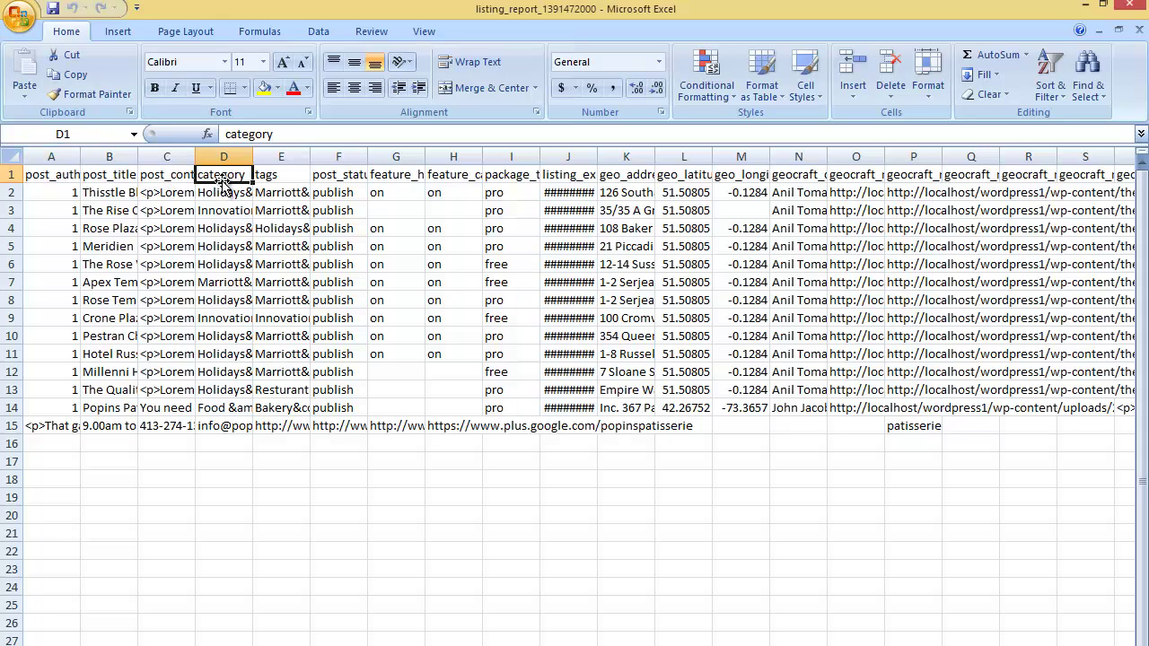
{"action": "left_click", "coordinate": [284, 180]}
{"action": "left_click", "coordinate": [339, 180]}
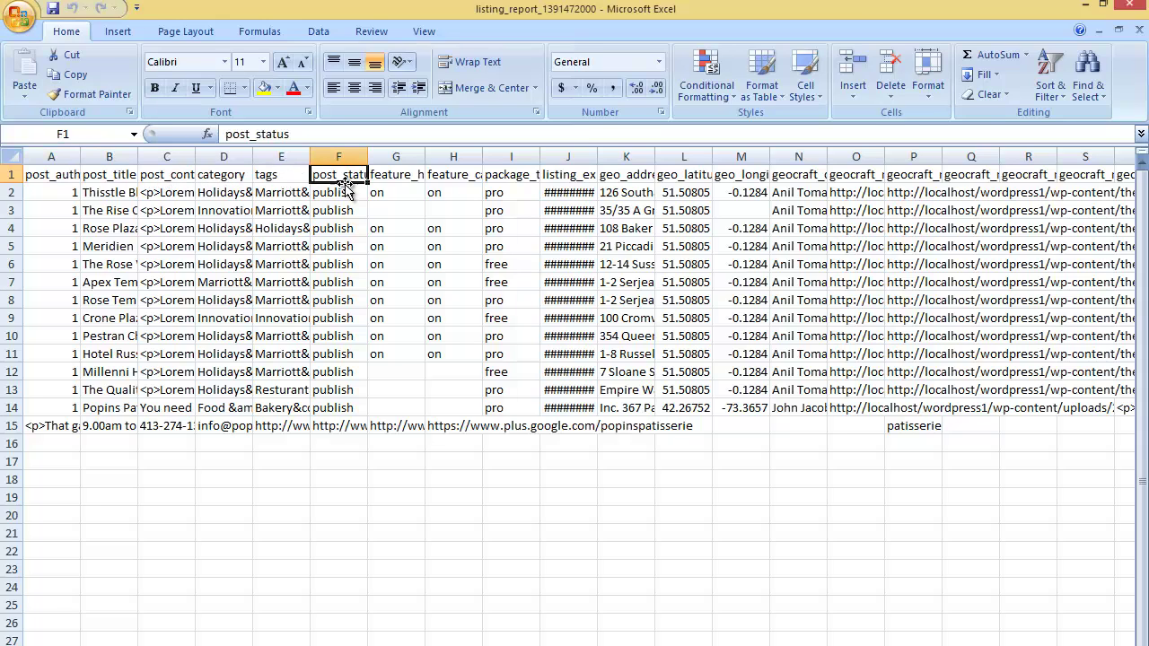
{"action": "left_click", "coordinate": [391, 179]}
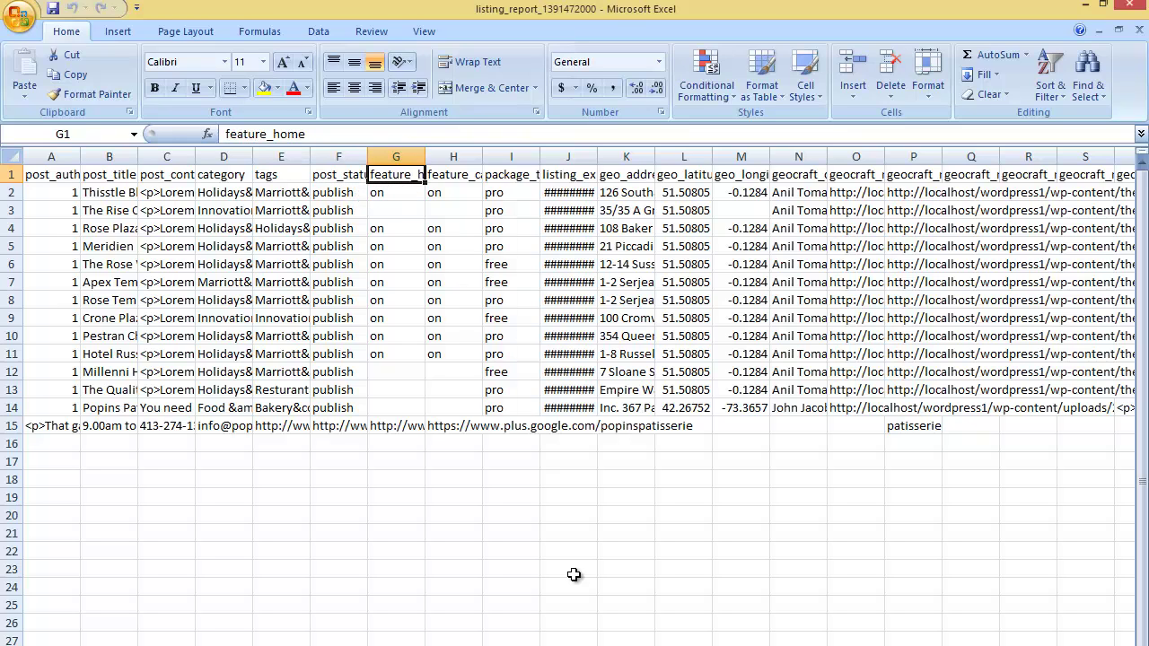
{"action": "scroll", "coordinate": [508, 299], "scroll_direction": "right", "scroll_amount": 5}
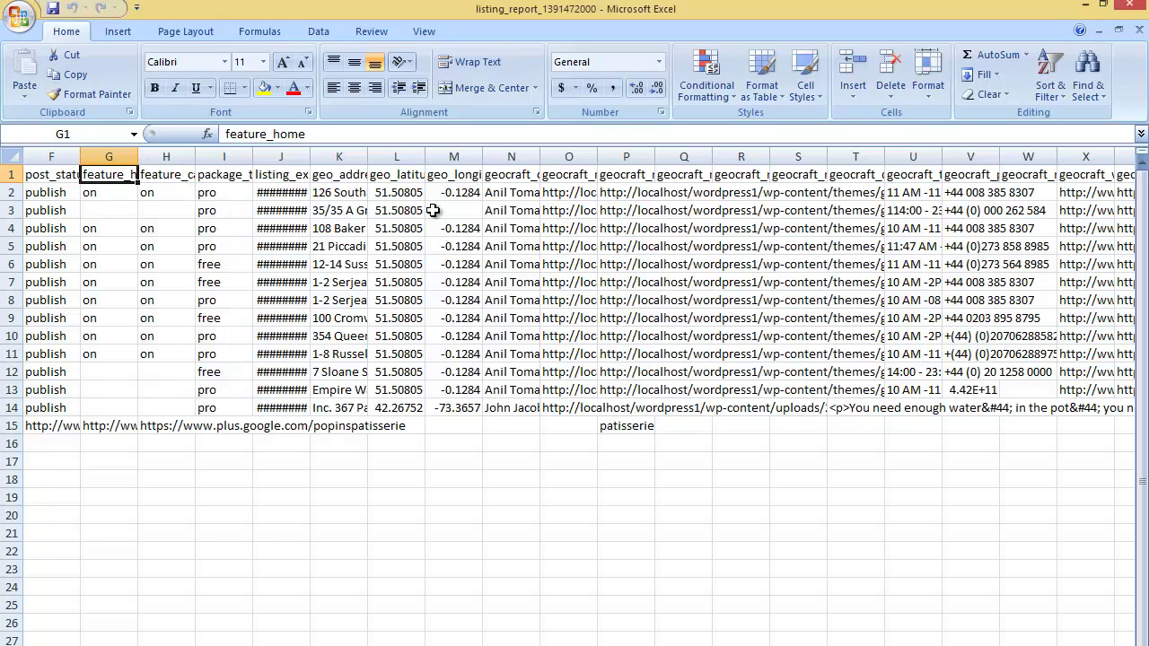
{"action": "scroll", "coordinate": [575, 359], "scroll_direction": "right", "scroll_amount": 4}
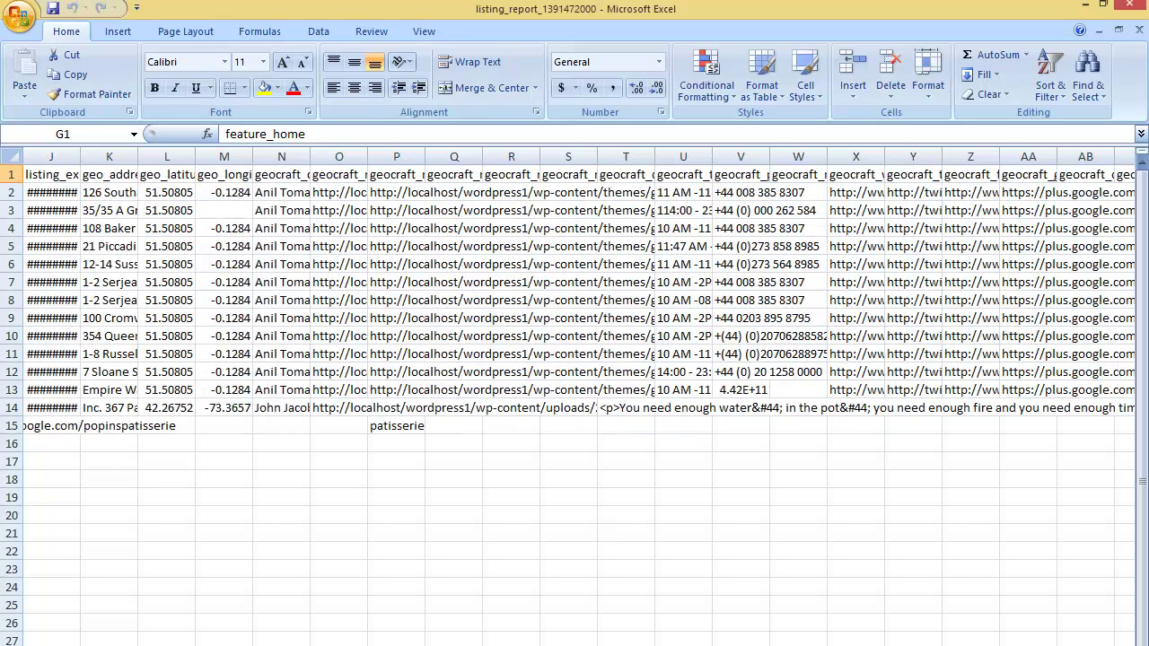
{"action": "scroll", "coordinate": [574, 359], "scroll_direction": "right", "scroll_amount": 3}
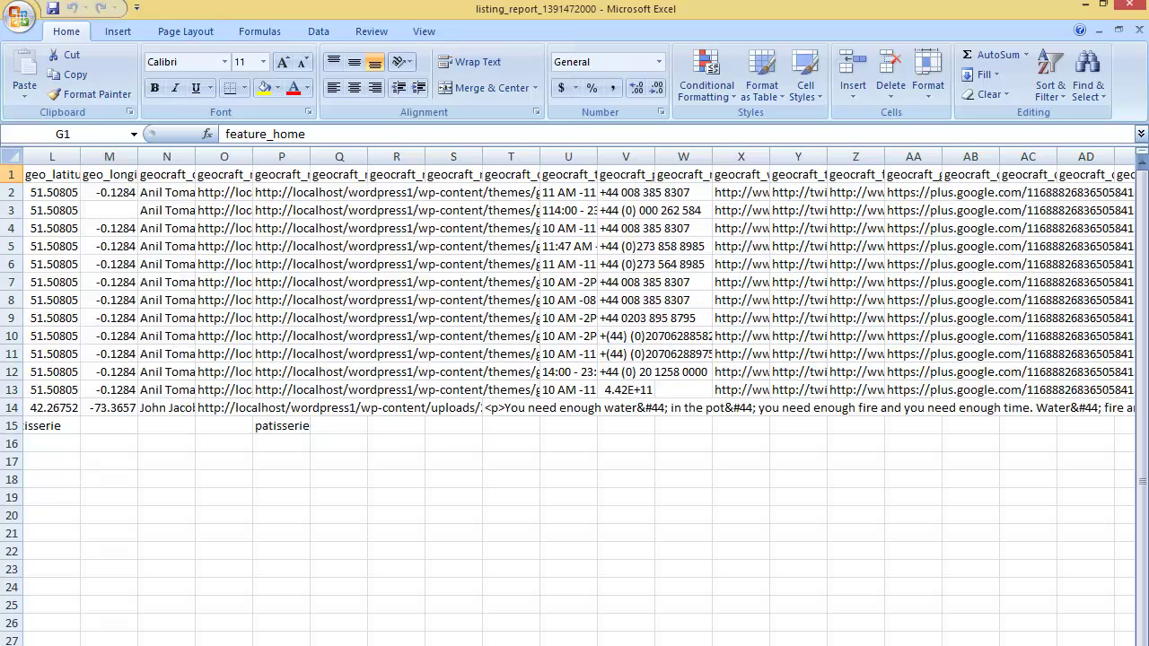
{"action": "scroll", "coordinate": [574, 359], "scroll_direction": "right", "scroll_amount": 3}
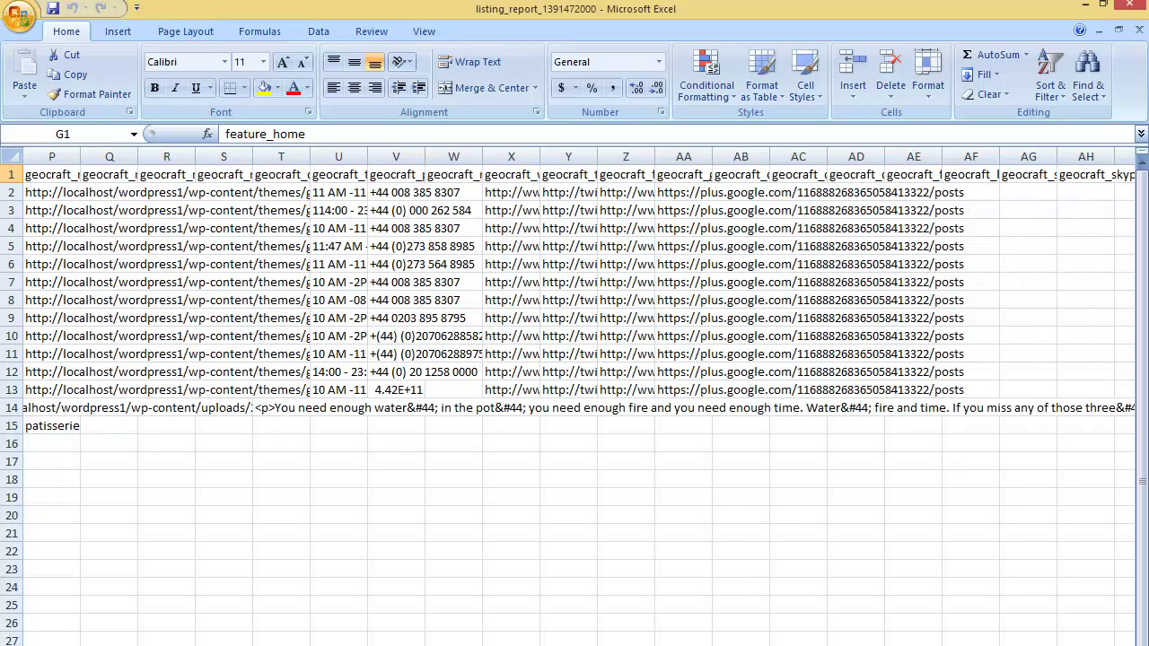
Minimize Excel to get back to the Import And Export Options page.
{"action": "left_click", "coordinate": [1099, 6]}
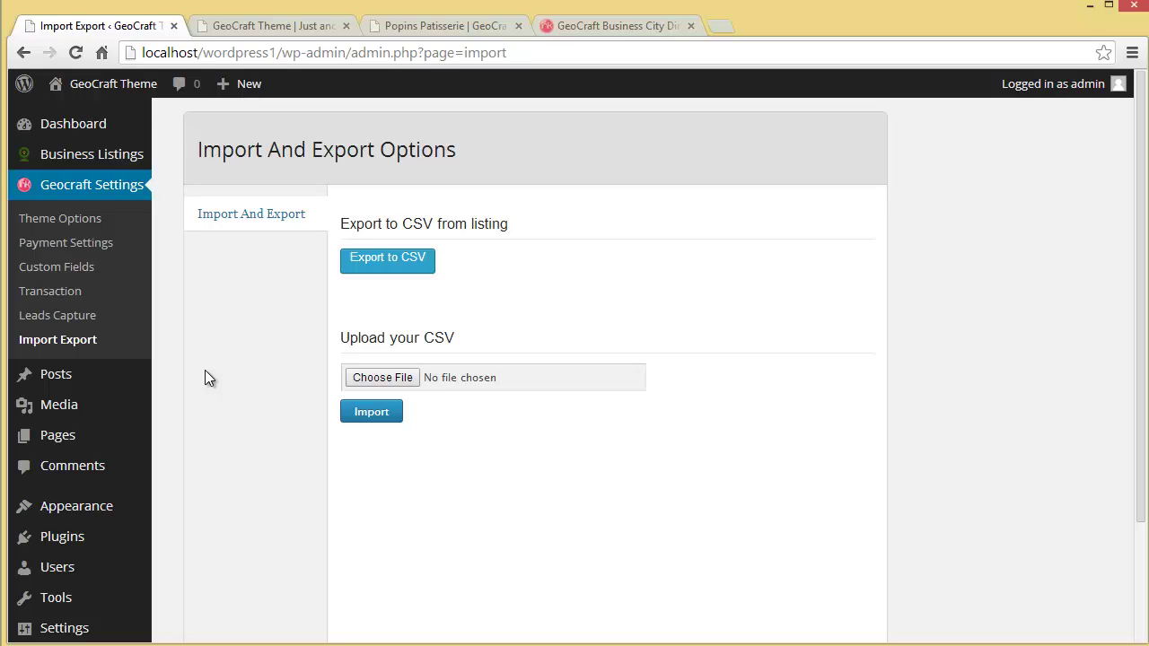
Browse the GeoCraft front page's Premium Business Listings and Recently Added listings, then return to the top.
{"action": "left_click", "coordinate": [221, 27]}
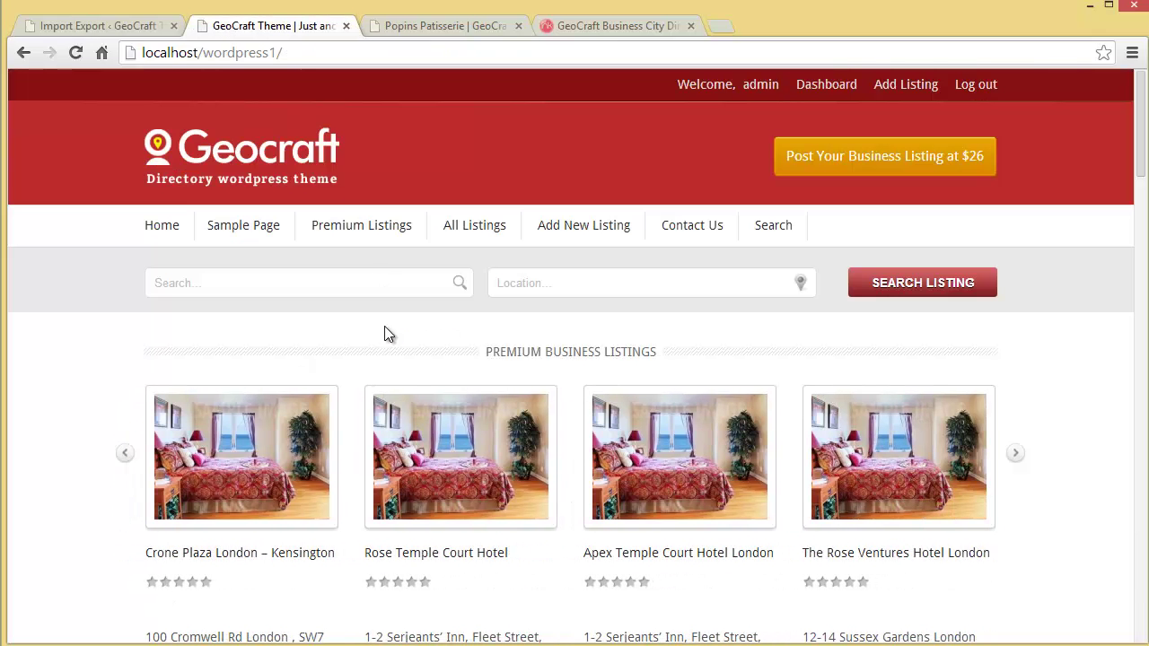
{"action": "scroll", "coordinate": [384, 334], "scroll_direction": "down", "scroll_amount": 7}
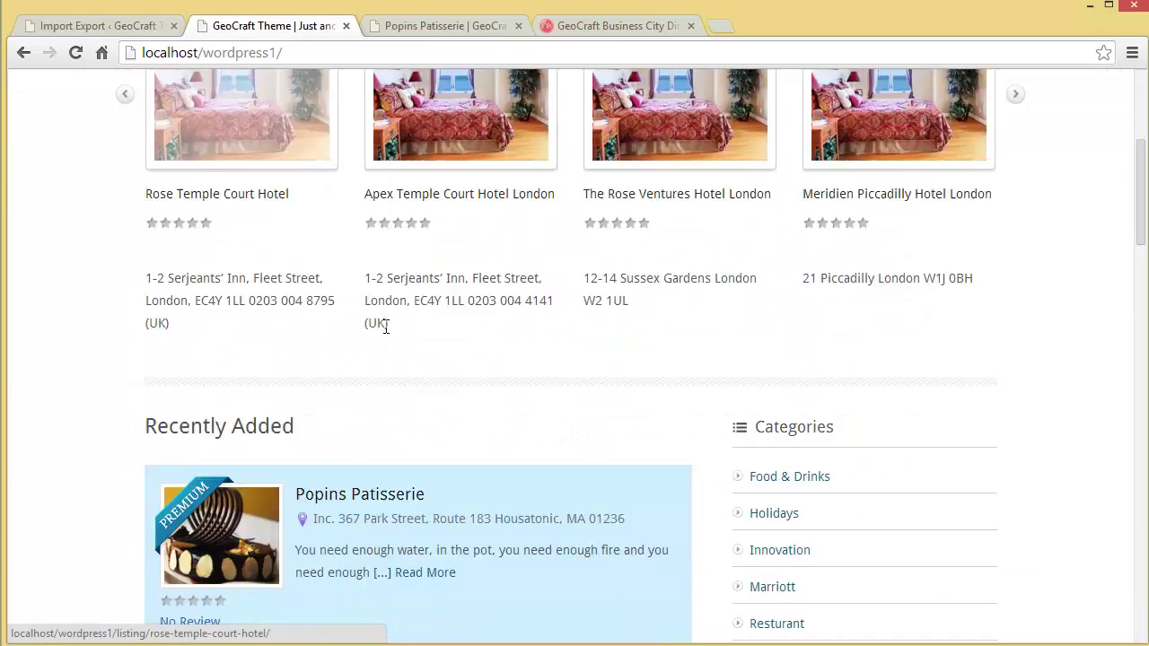
{"action": "scroll", "coordinate": [397, 434], "scroll_direction": "down", "scroll_amount": 8}
{"action": "scroll", "coordinate": [396, 434], "scroll_direction": "down", "scroll_amount": 4}
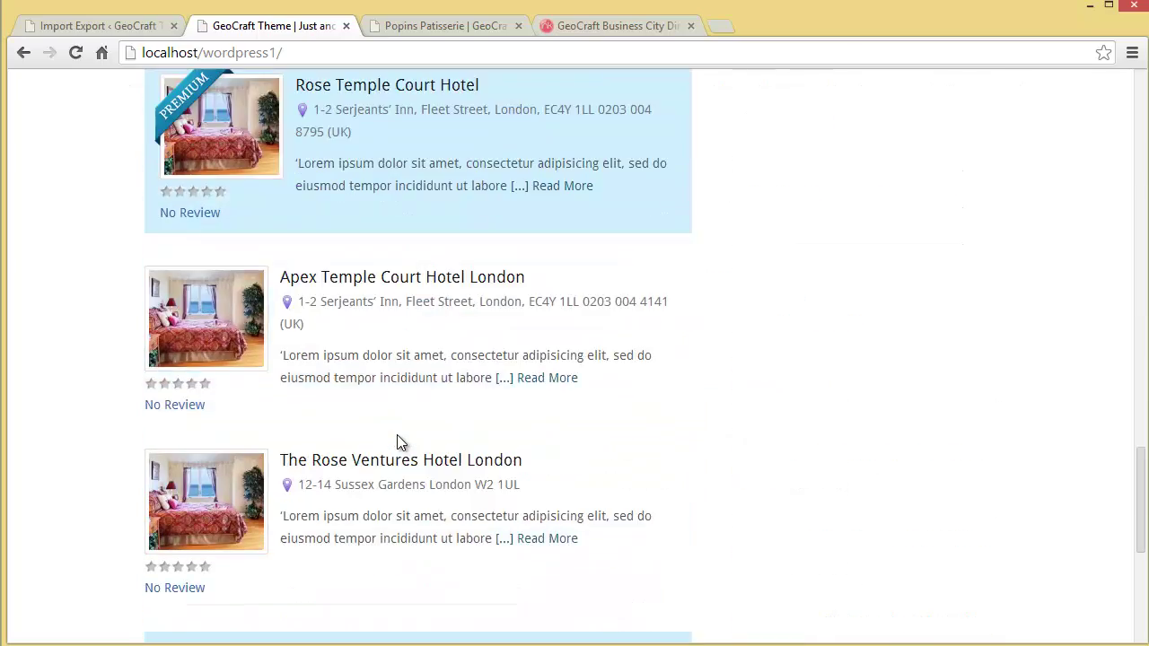
{"action": "scroll", "coordinate": [397, 434], "scroll_direction": "up", "scroll_amount": 2}
{"action": "scroll", "coordinate": [397, 434], "scroll_direction": "up", "scroll_amount": 16}
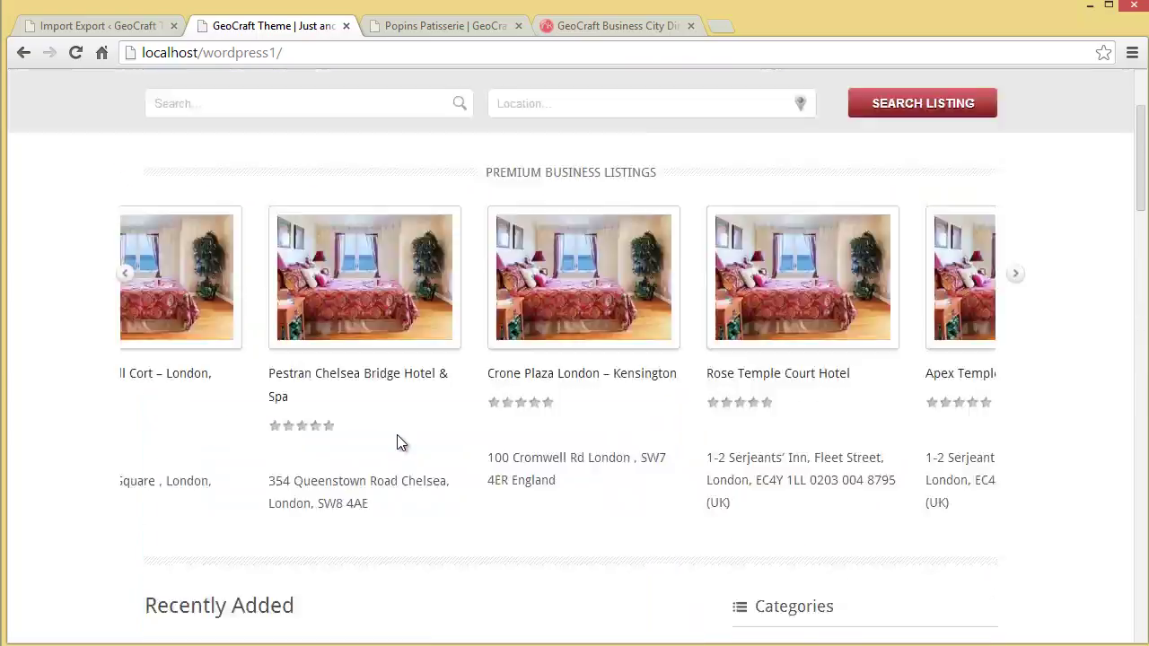